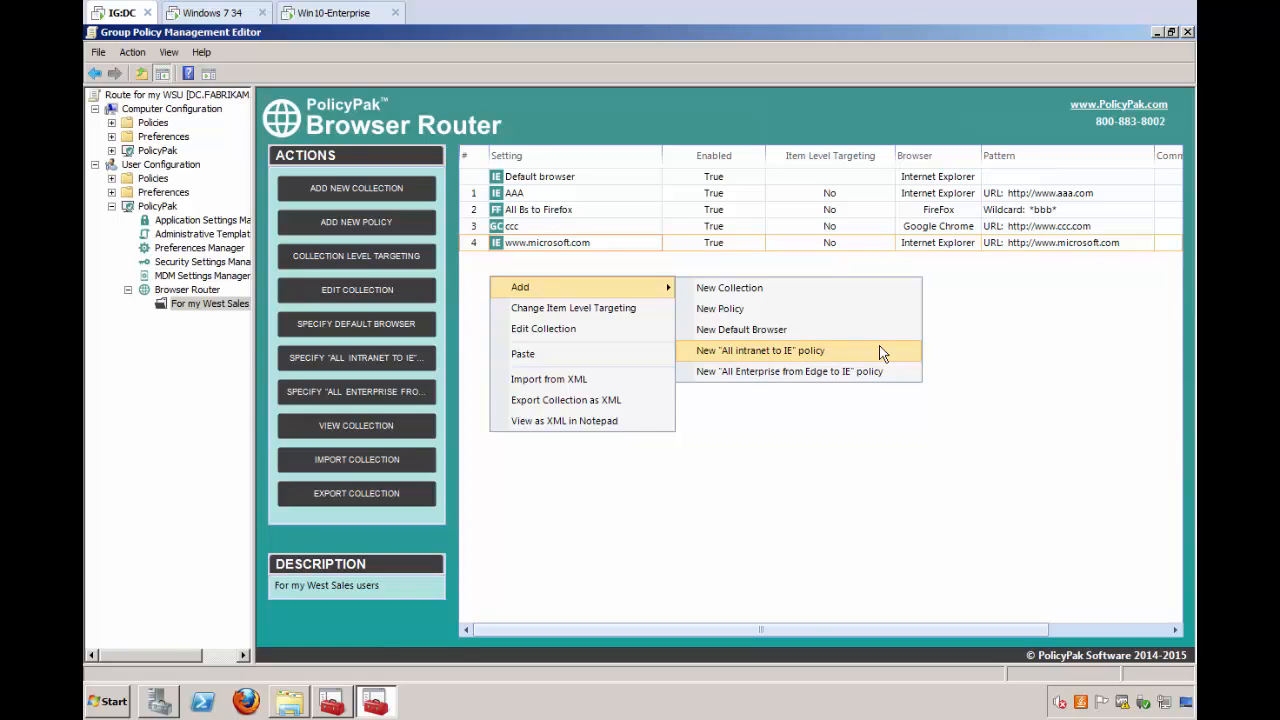
- Switch to the Win10-Enterprise machine and close the open Internet Explorer and Command Prompt windows
{"action": "left_click", "coordinate": [790, 503]}
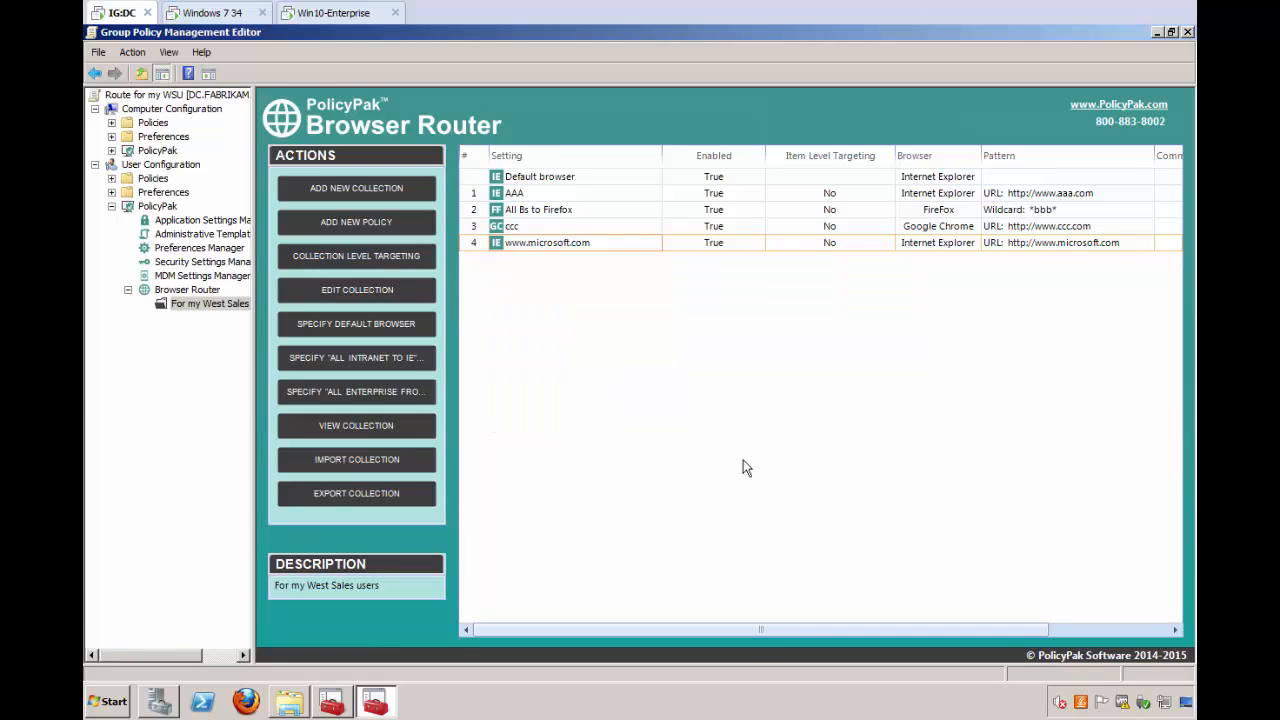
{"action": "left_click", "coordinate": [314, 14]}
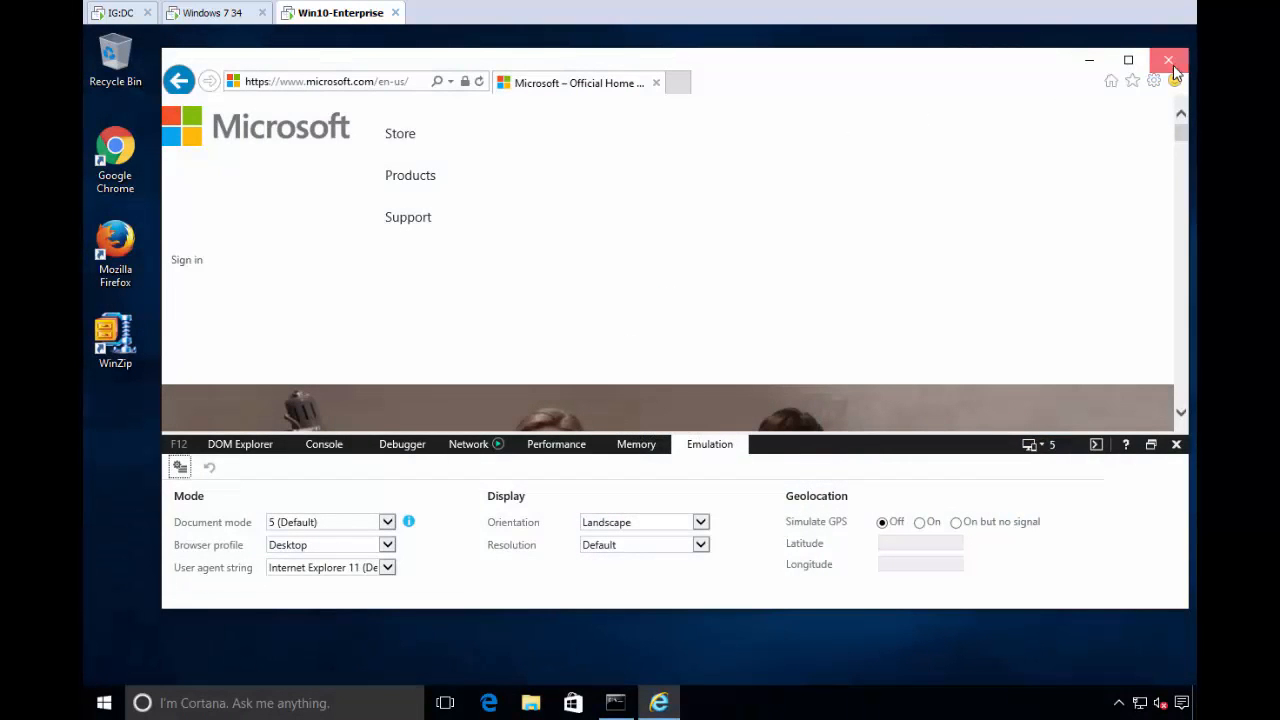
{"action": "left_click", "coordinate": [1172, 64]}
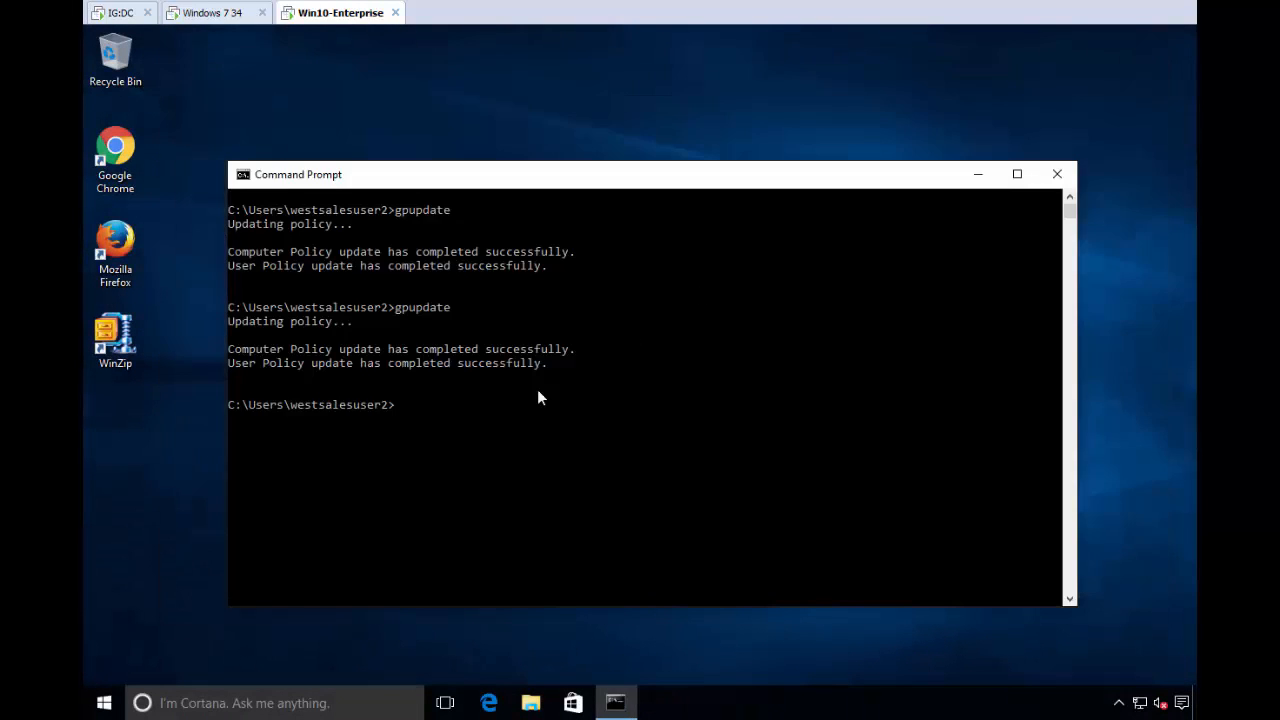
{"action": "left_click", "coordinate": [1057, 174]}
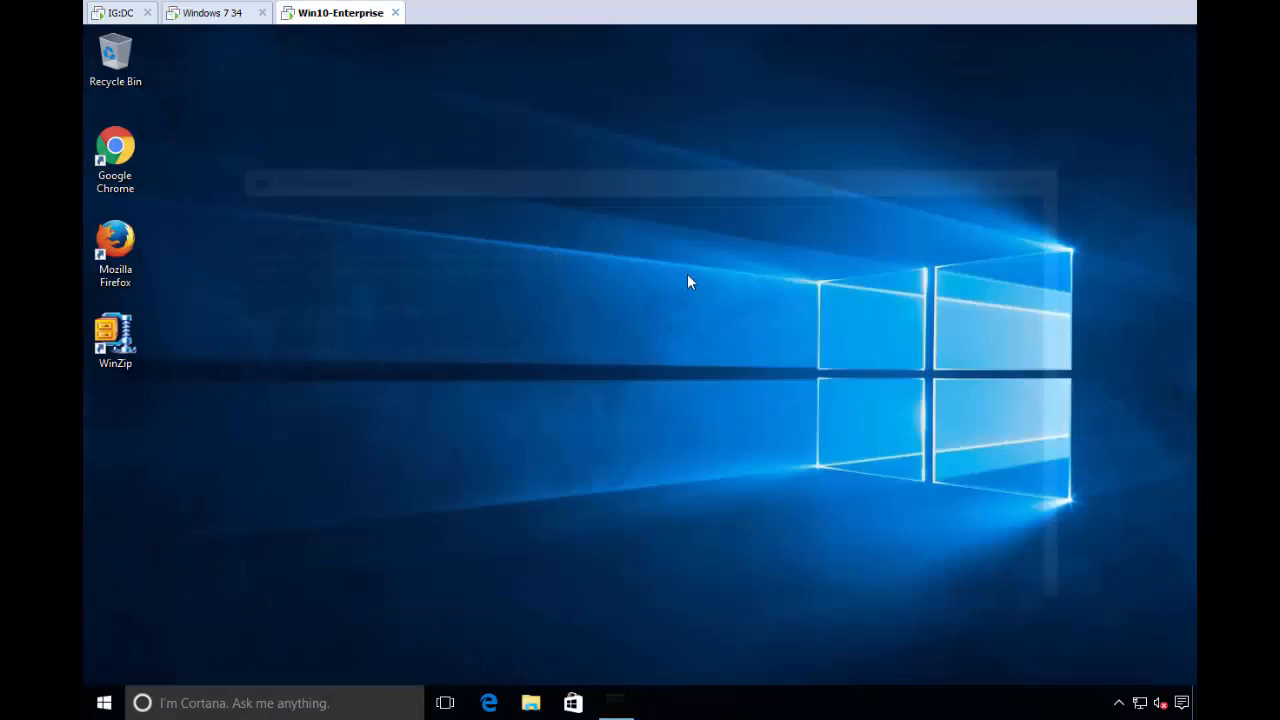
{"action": "left_click", "coordinate": [489, 704]}
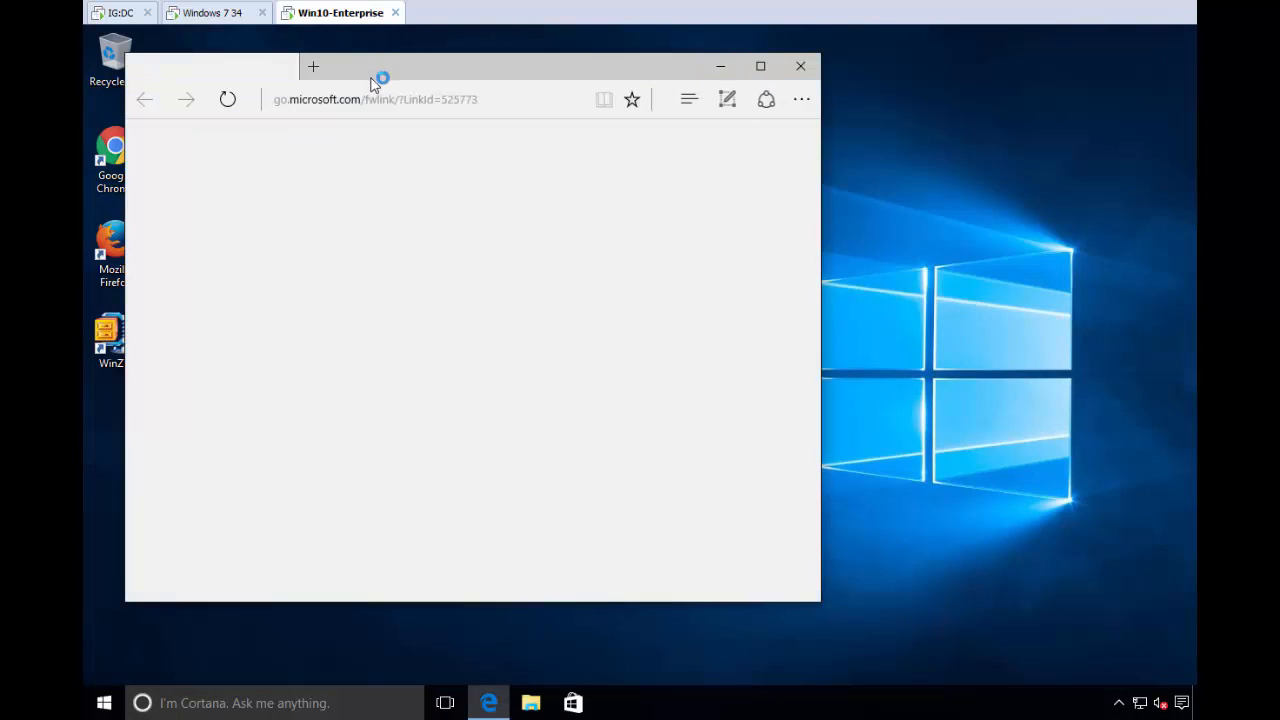
{"action": "left_click", "coordinate": [486, 115]}
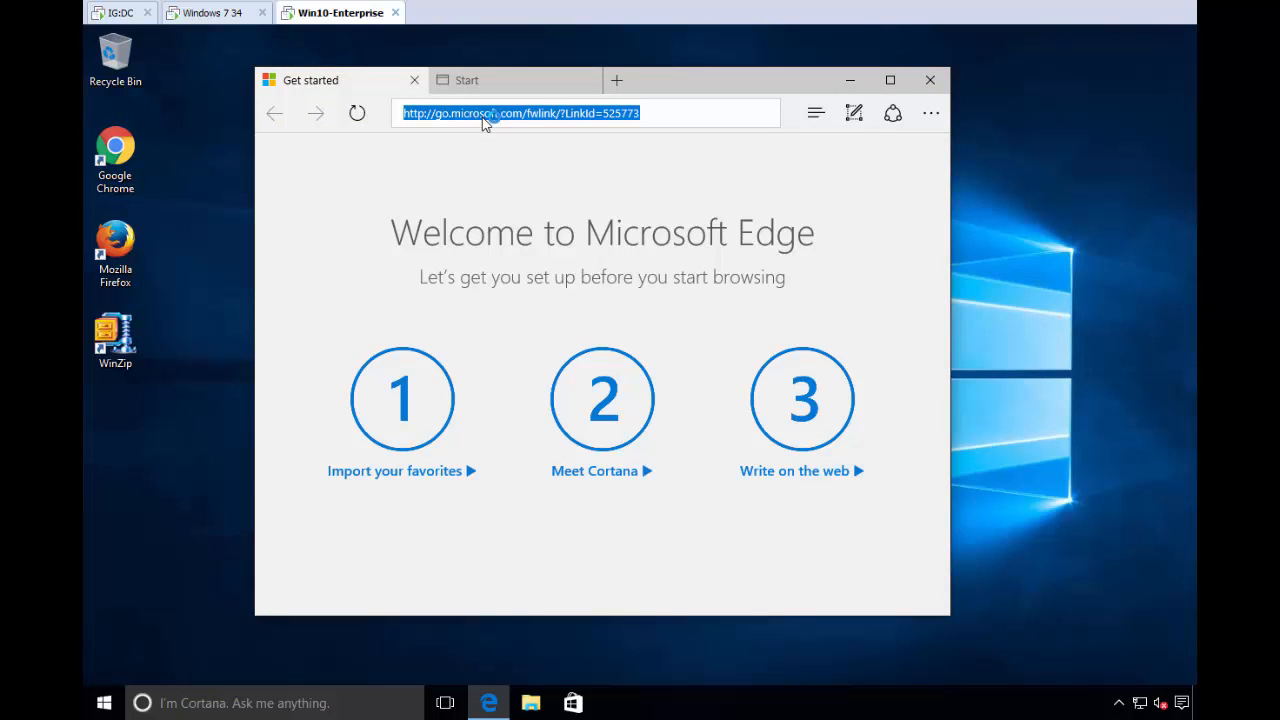
{"action": "type", "text": "www.micro"}
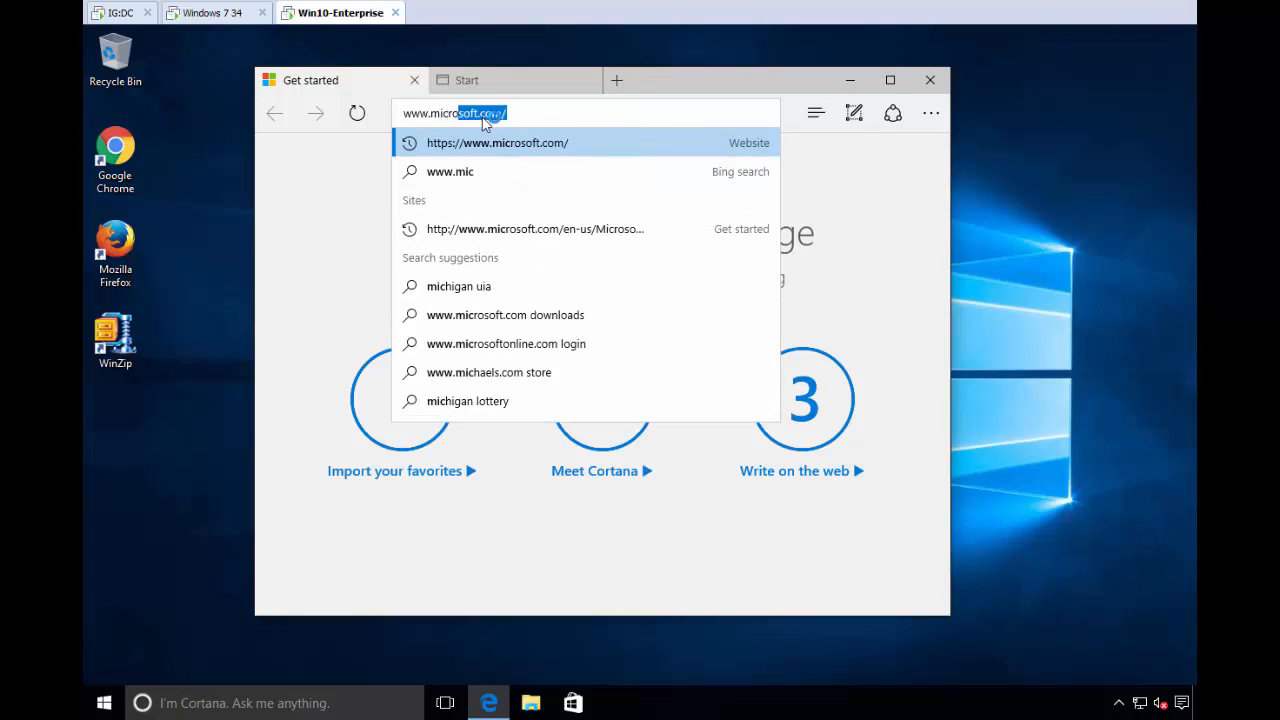
{"action": "type", "text": "soft.com"}
{"action": "key", "text": "Return"}
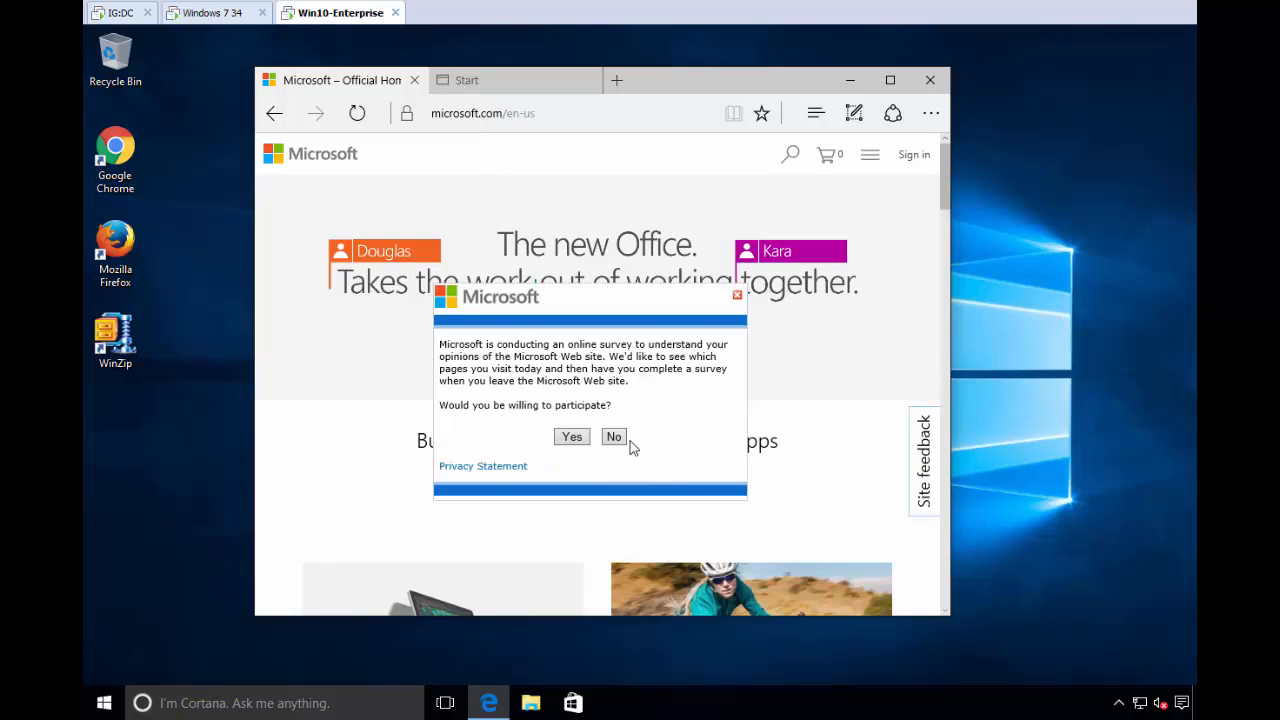
{"action": "left_click", "coordinate": [610, 437]}
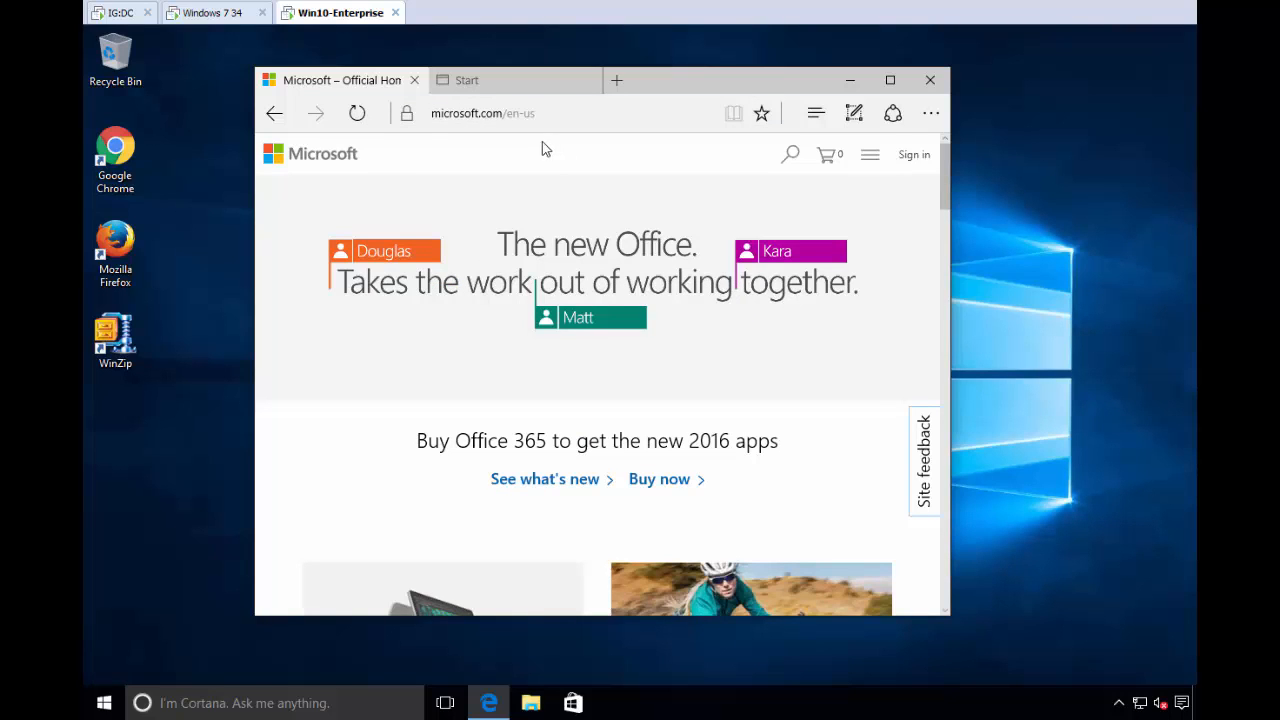
- Back on the IG:DC machine, add a new "All Enterprise from Edge to IE" policy to the Browser Router collection
{"action": "left_click", "coordinate": [122, 16]}
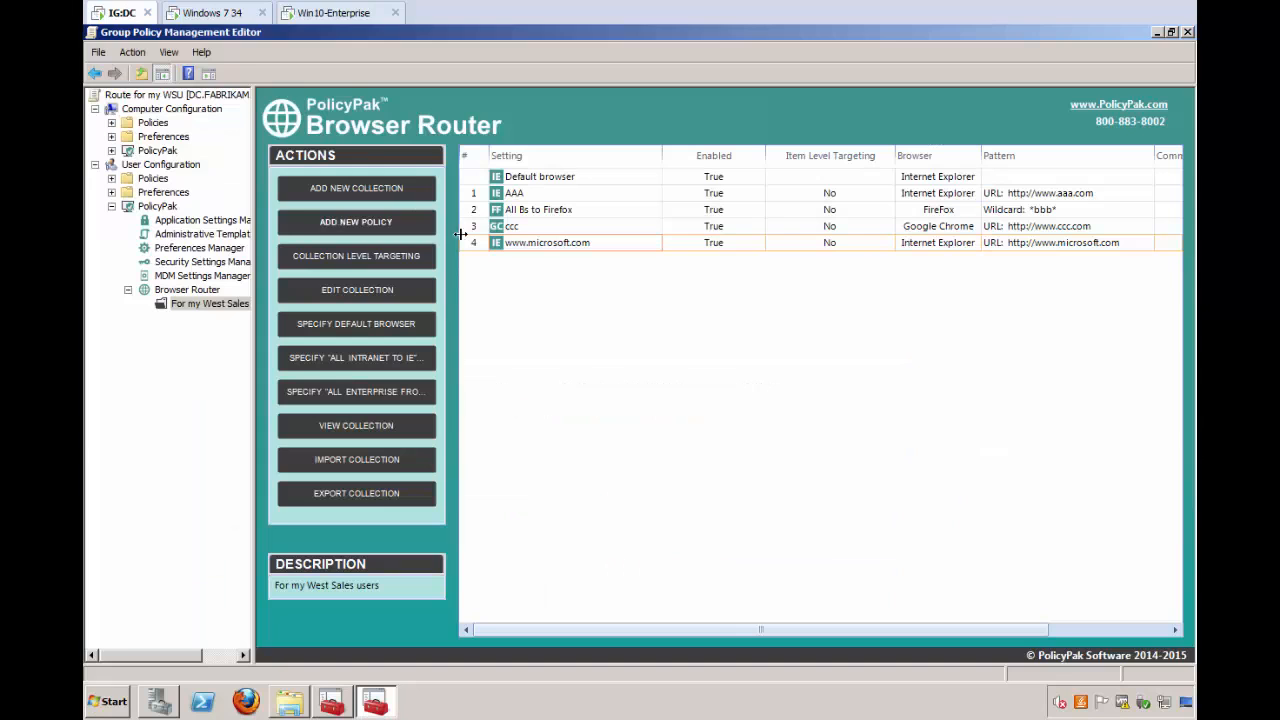
{"action": "right_click", "coordinate": [525, 275]}
{"action": "mouse_move", "coordinate": [552, 288]}
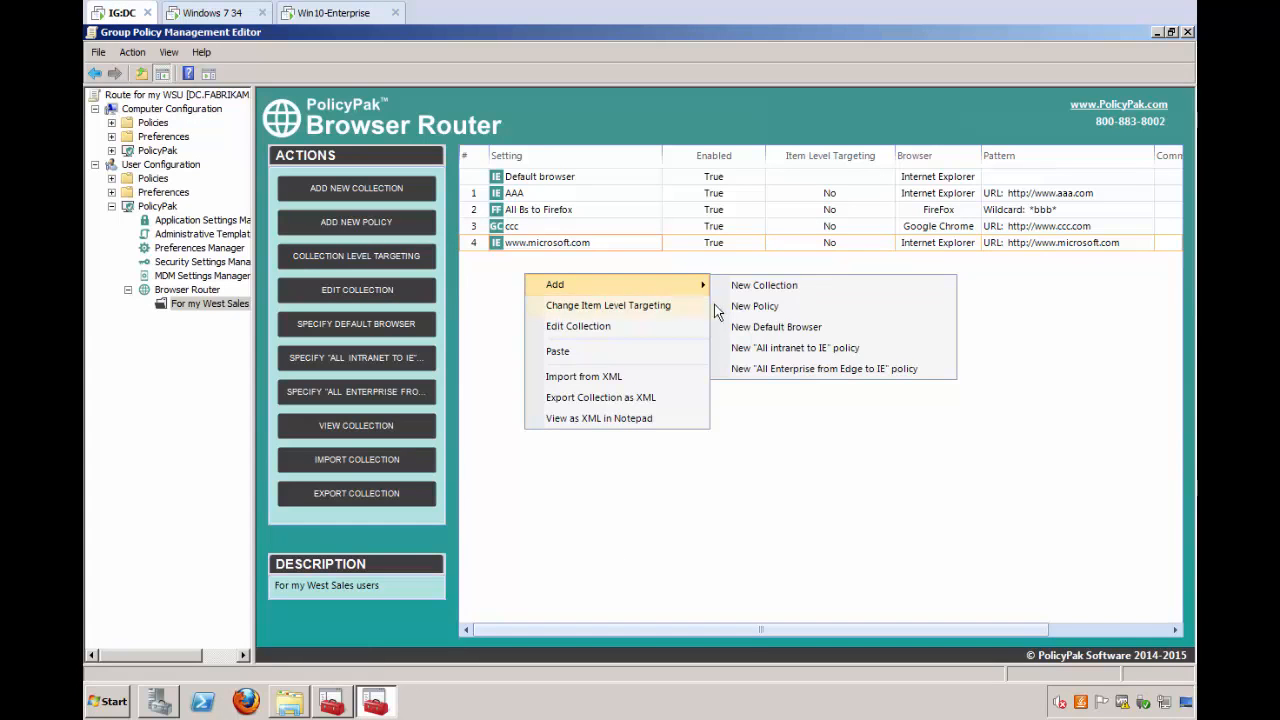
{"action": "left_click", "coordinate": [814, 370]}
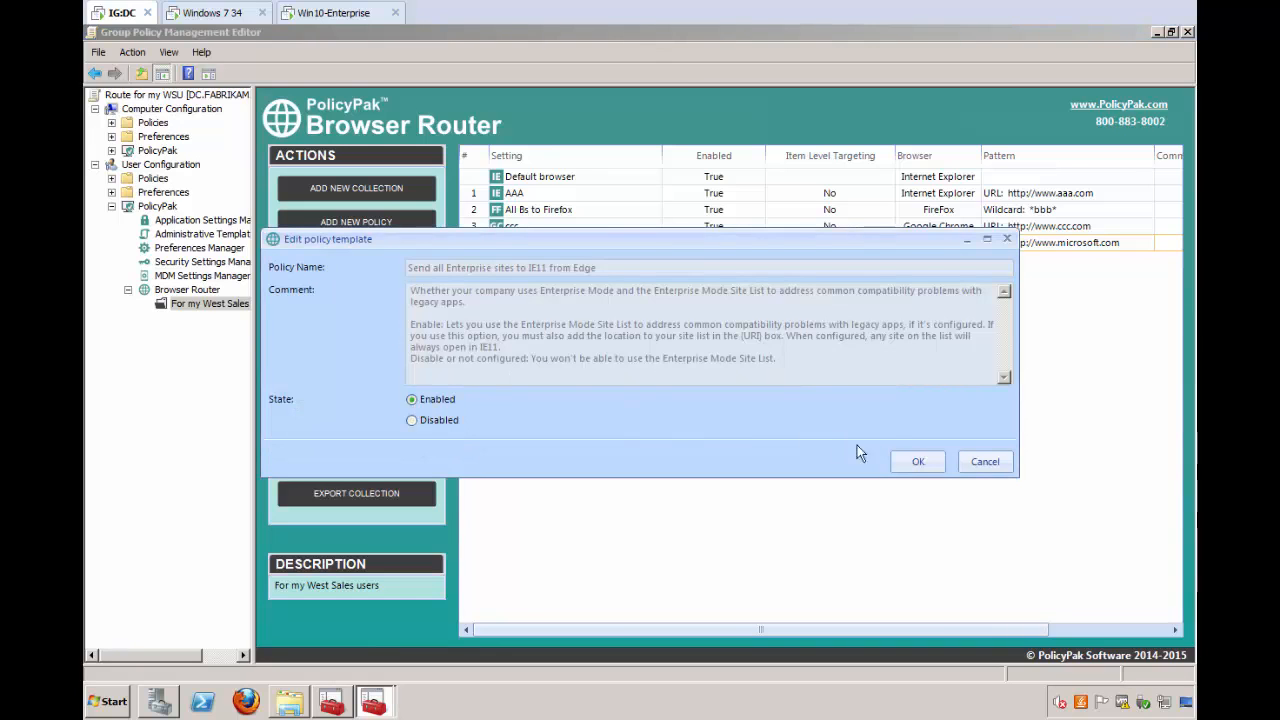
{"action": "left_click", "coordinate": [918, 461]}
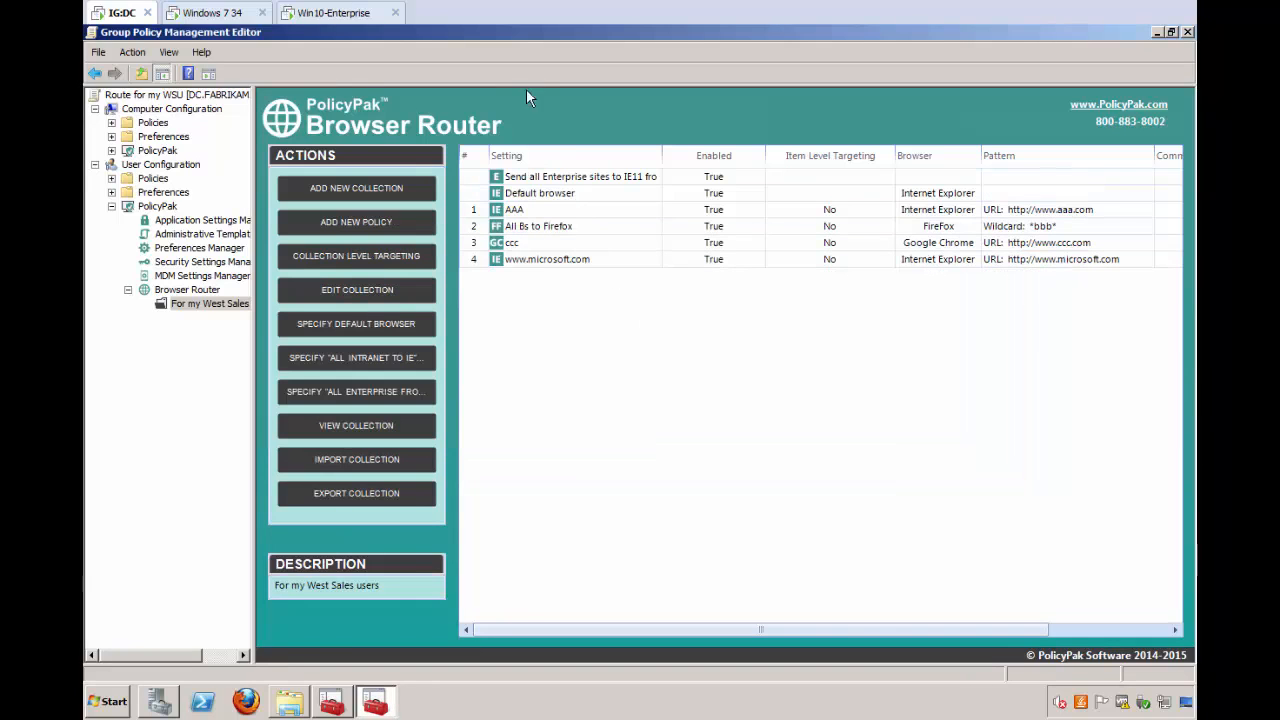
{"action": "left_click", "coordinate": [541, 266]}
{"action": "double_click", "coordinate": [541, 262]}
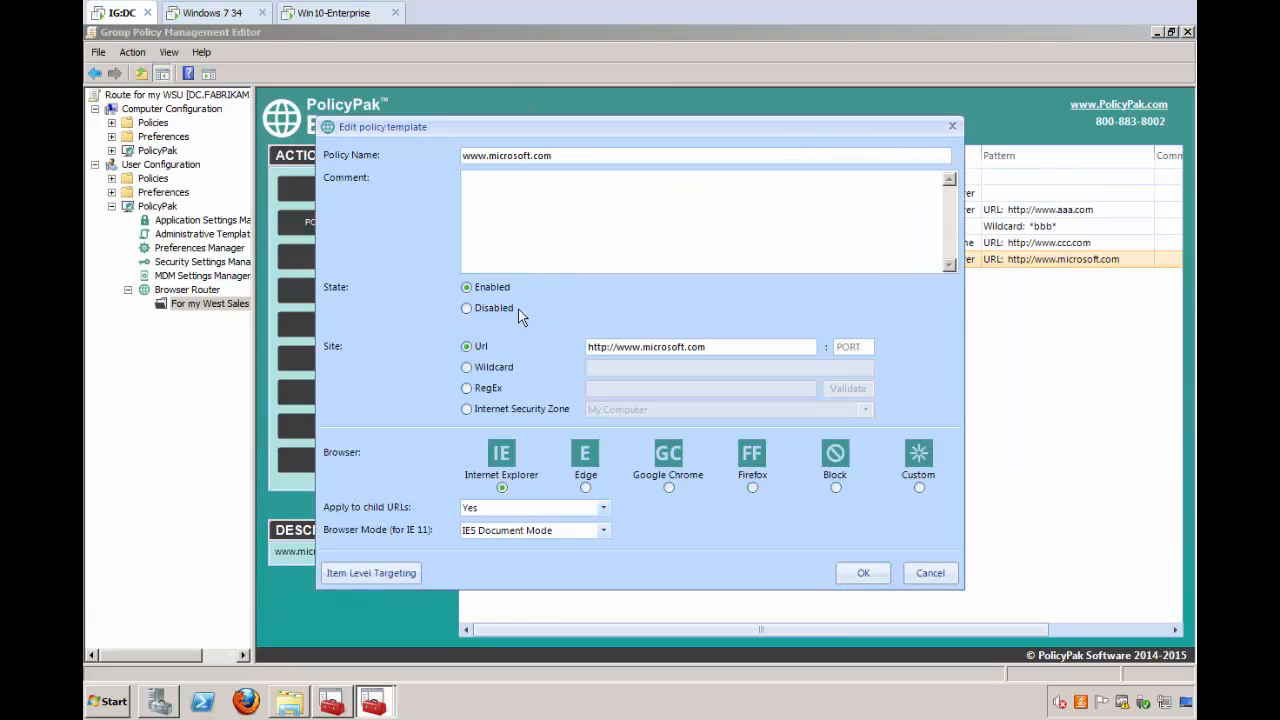
{"action": "left_click", "coordinate": [508, 535]}
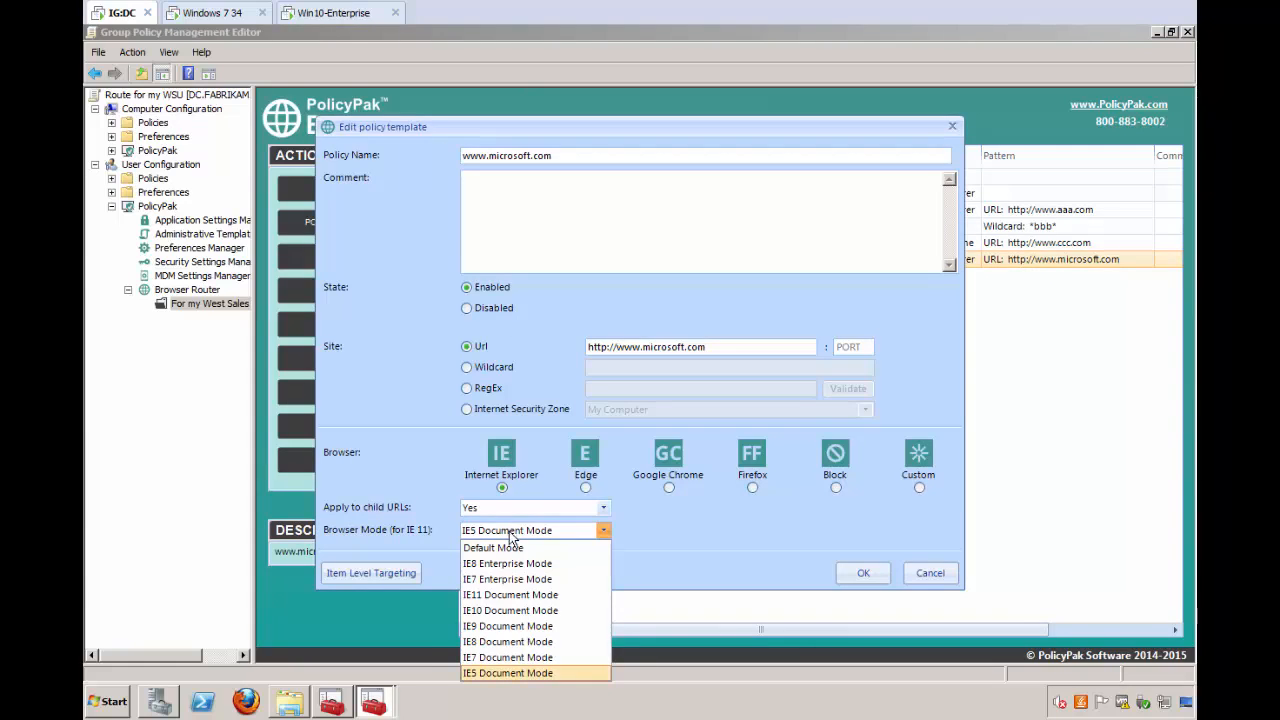
{"action": "left_click", "coordinate": [507, 564]}
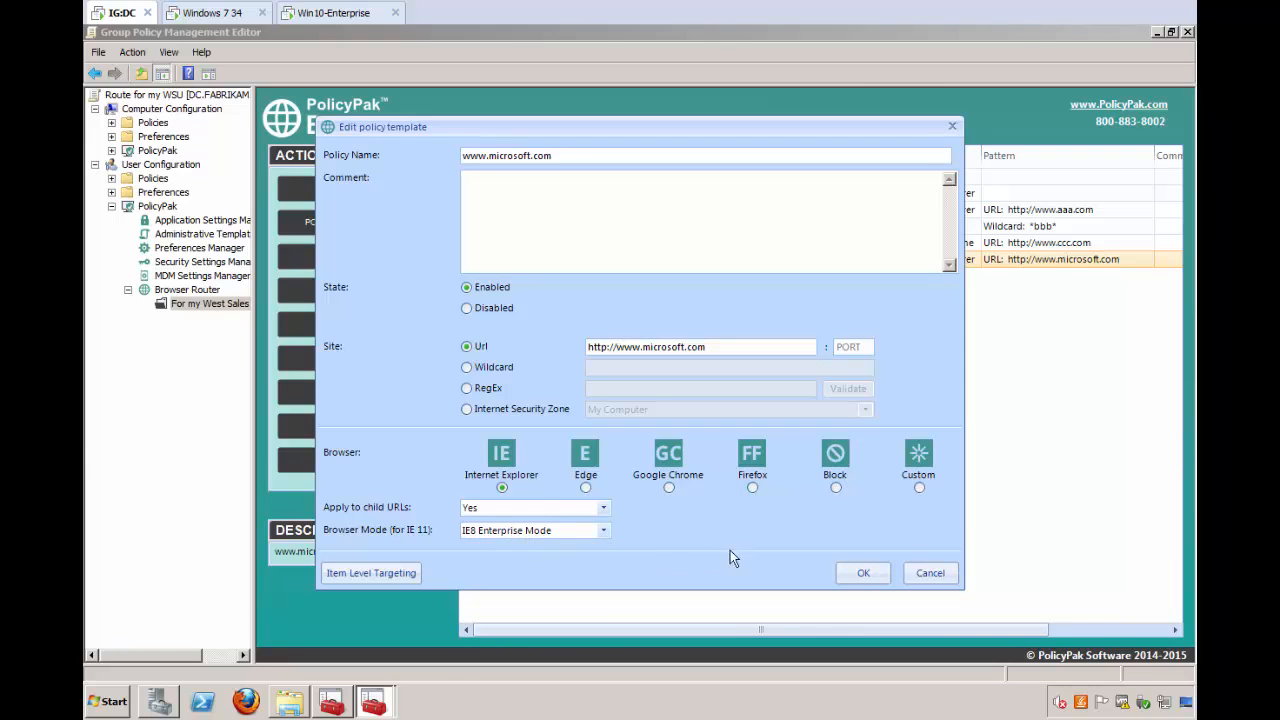
{"action": "left_click", "coordinate": [862, 575]}
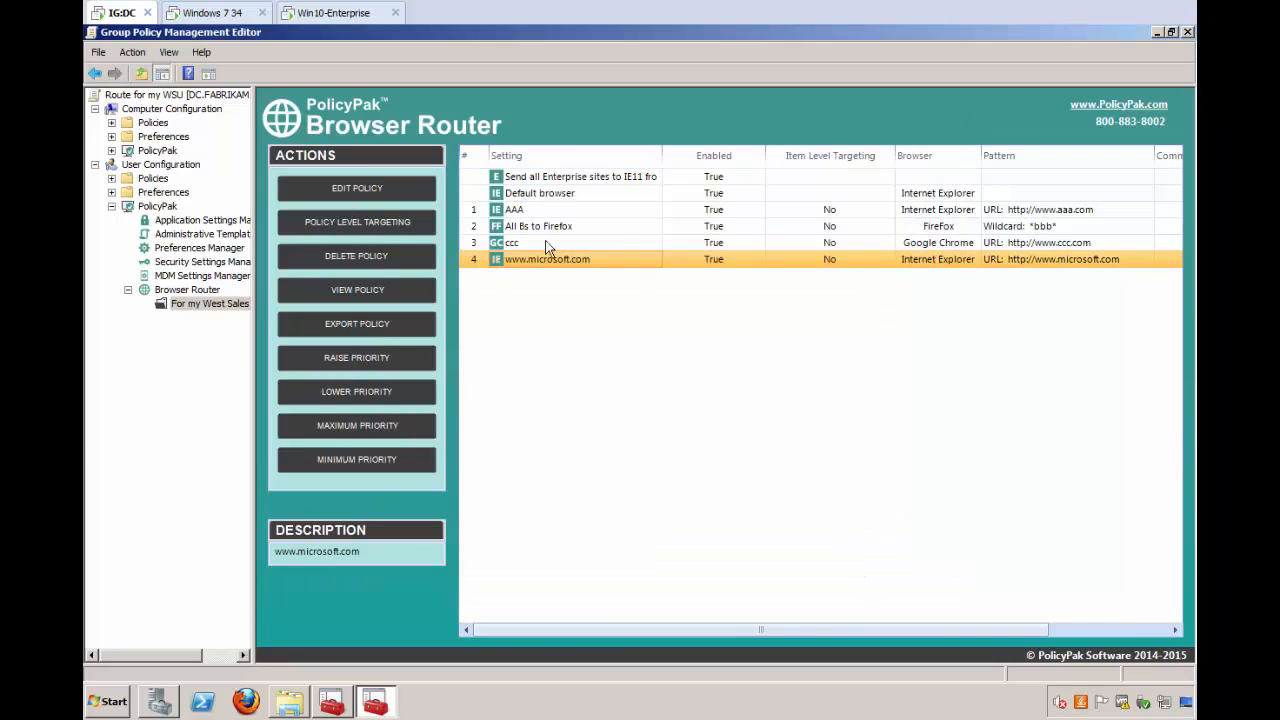
- On the Win10-Enterprise machine, close Edge along with all its tabs
{"action": "left_click", "coordinate": [302, 14]}
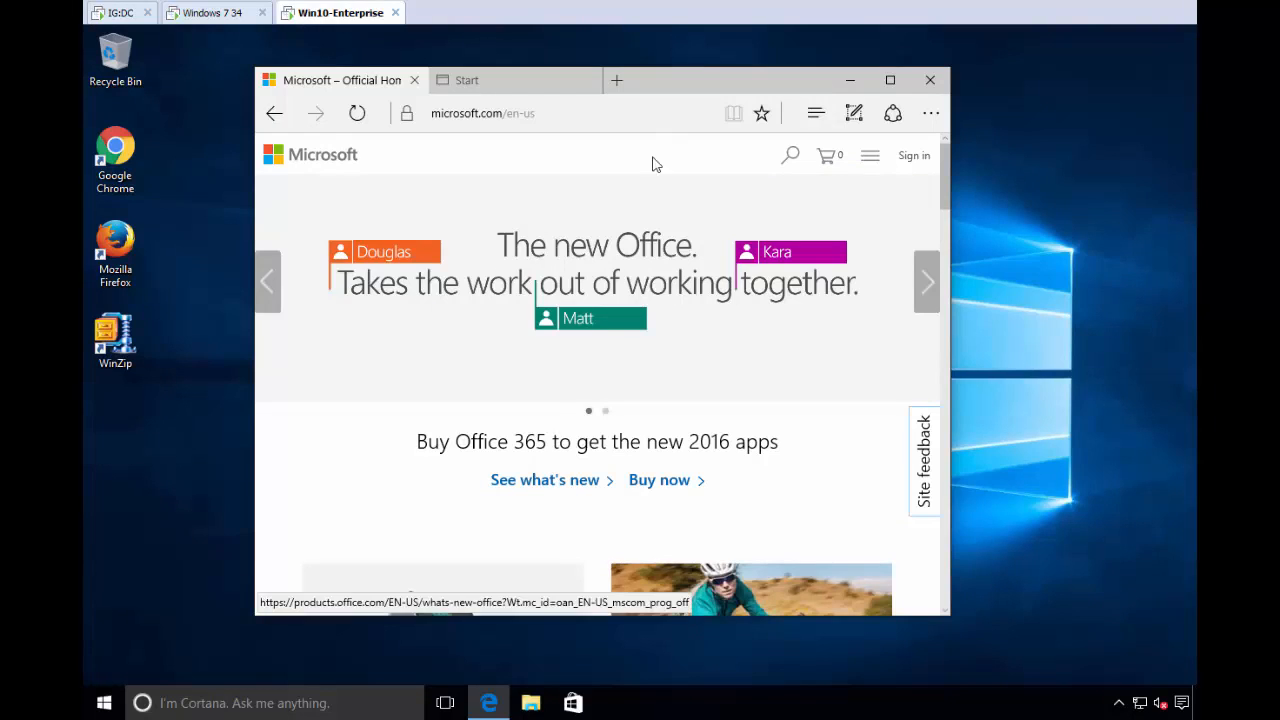
{"action": "left_click", "coordinate": [930, 80]}
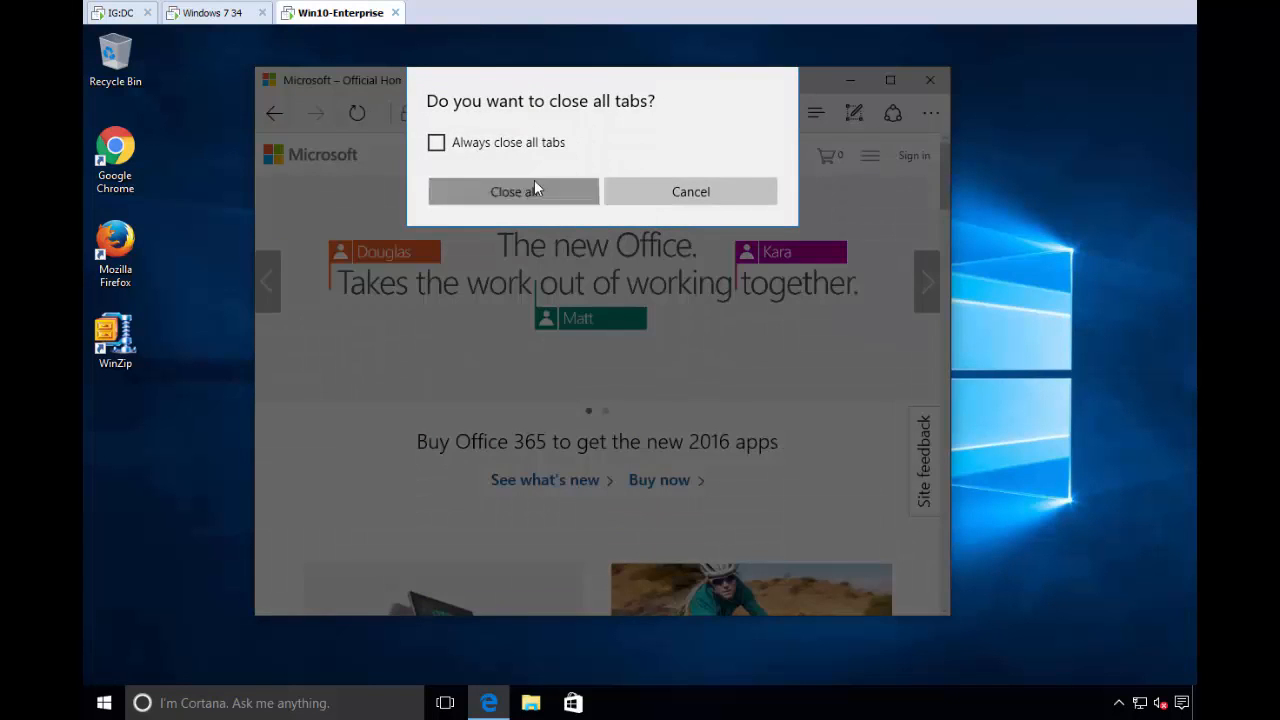
{"action": "left_click", "coordinate": [534, 189]}
- Open a Command Prompt, run gpupdate to refresh policies, and close the window
{"action": "key", "text": "super"}
{"action": "type", "text": "cmd"}
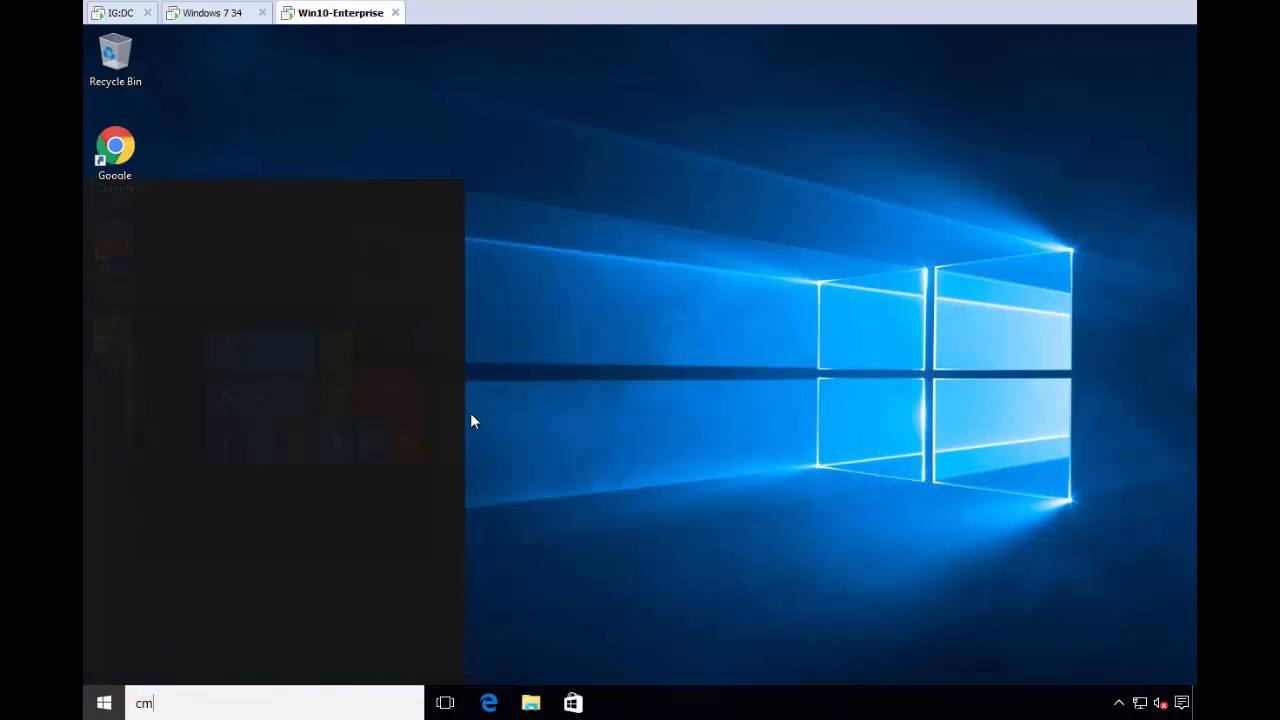
{"action": "key", "text": "Return"}
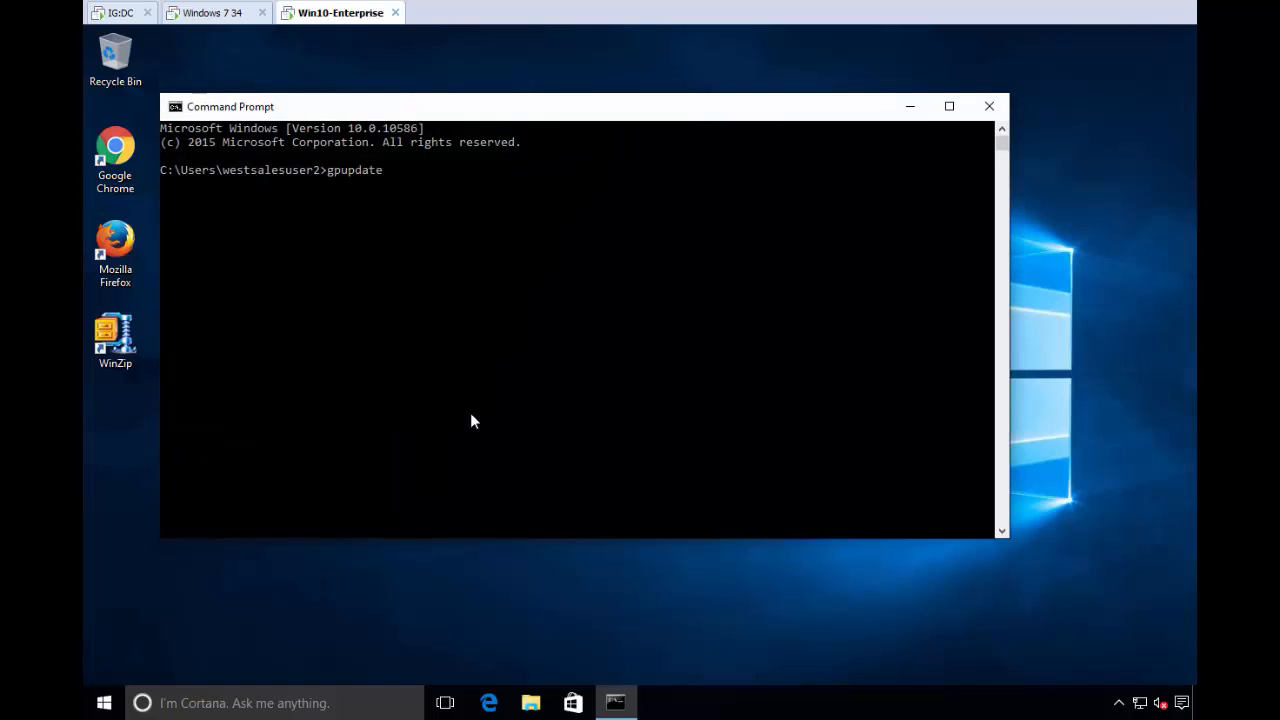
{"action": "key", "text": "Return"}
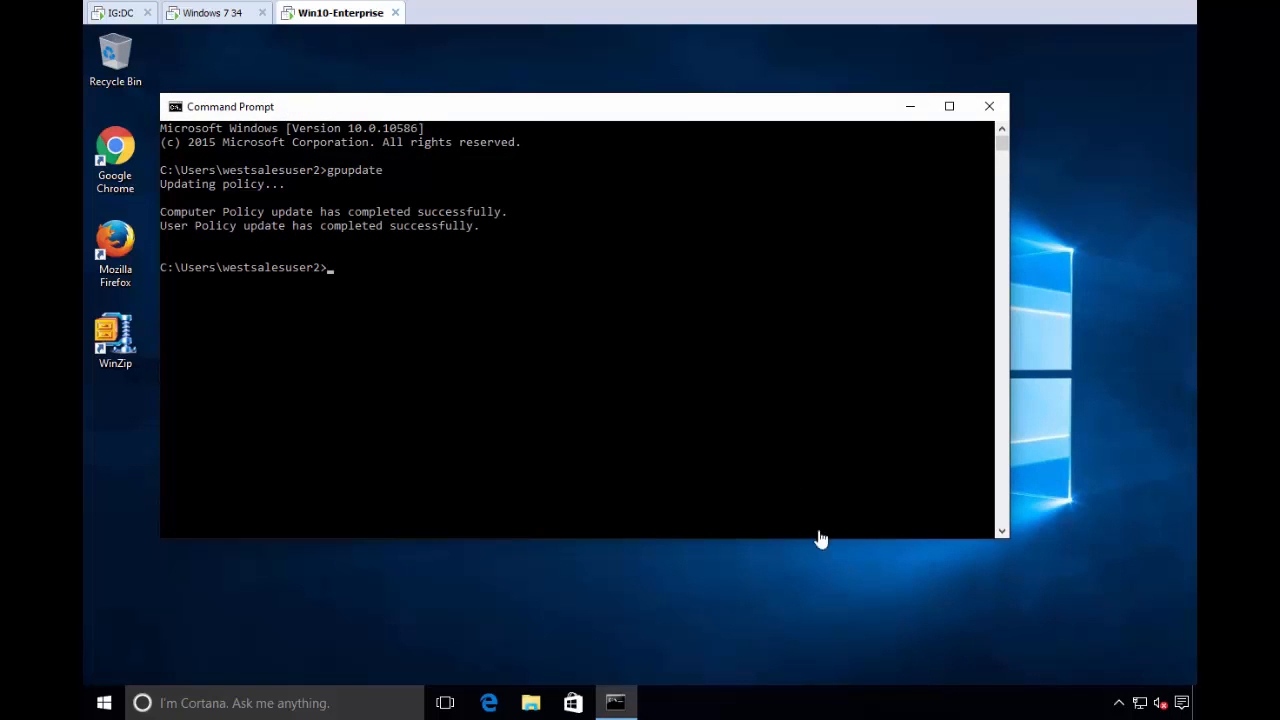
{"action": "left_click", "coordinate": [989, 106]}
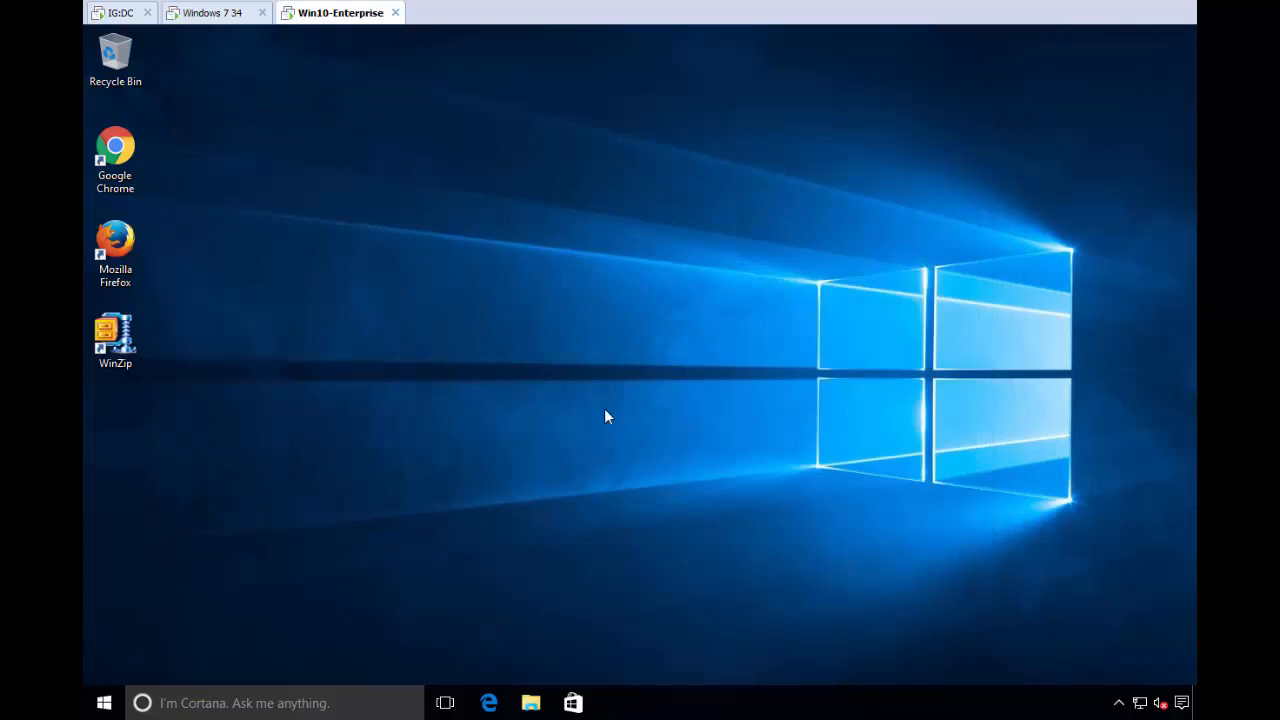
{"action": "left_click", "coordinate": [494, 692]}
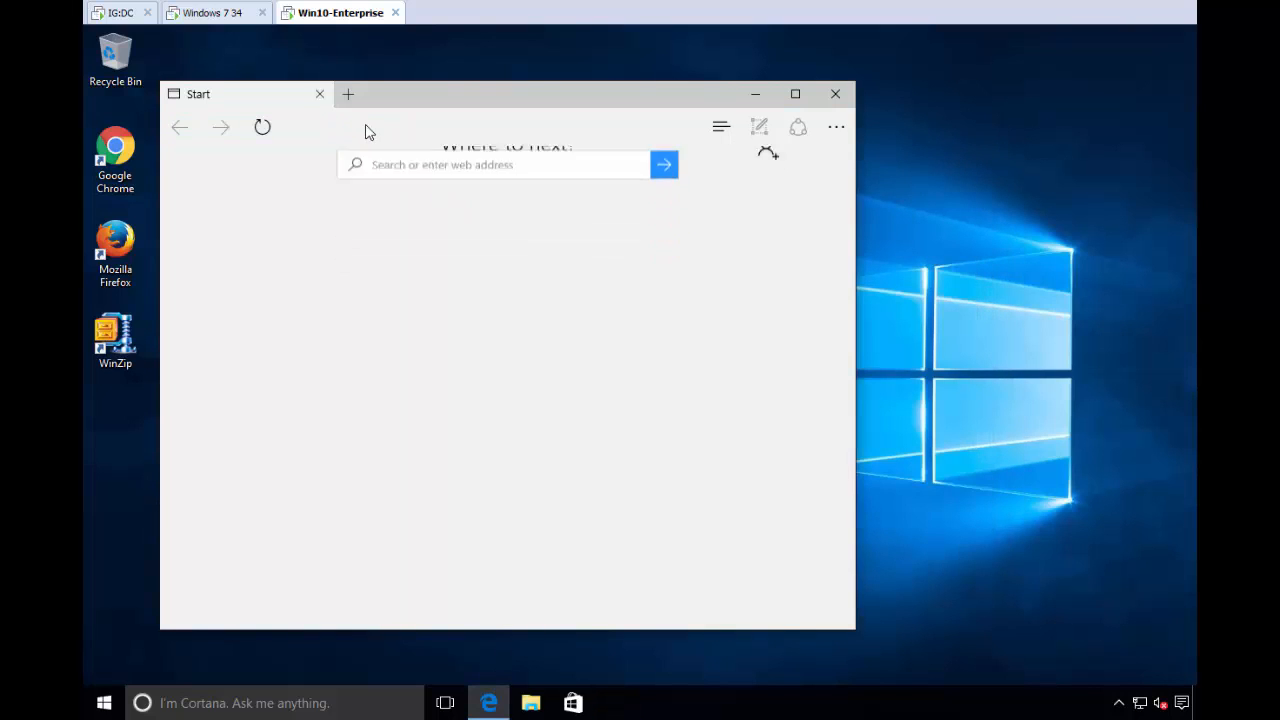
{"action": "type", "text": "www.m"}
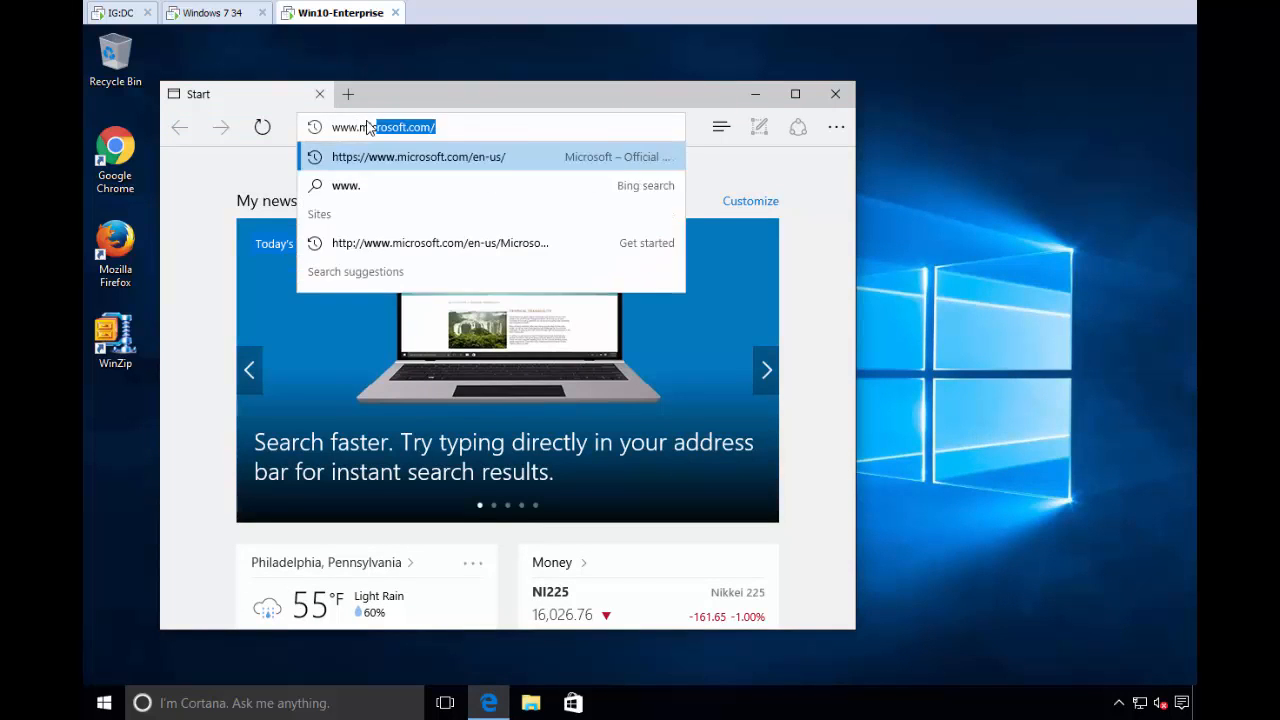
{"action": "type", "text": "icrosof"}
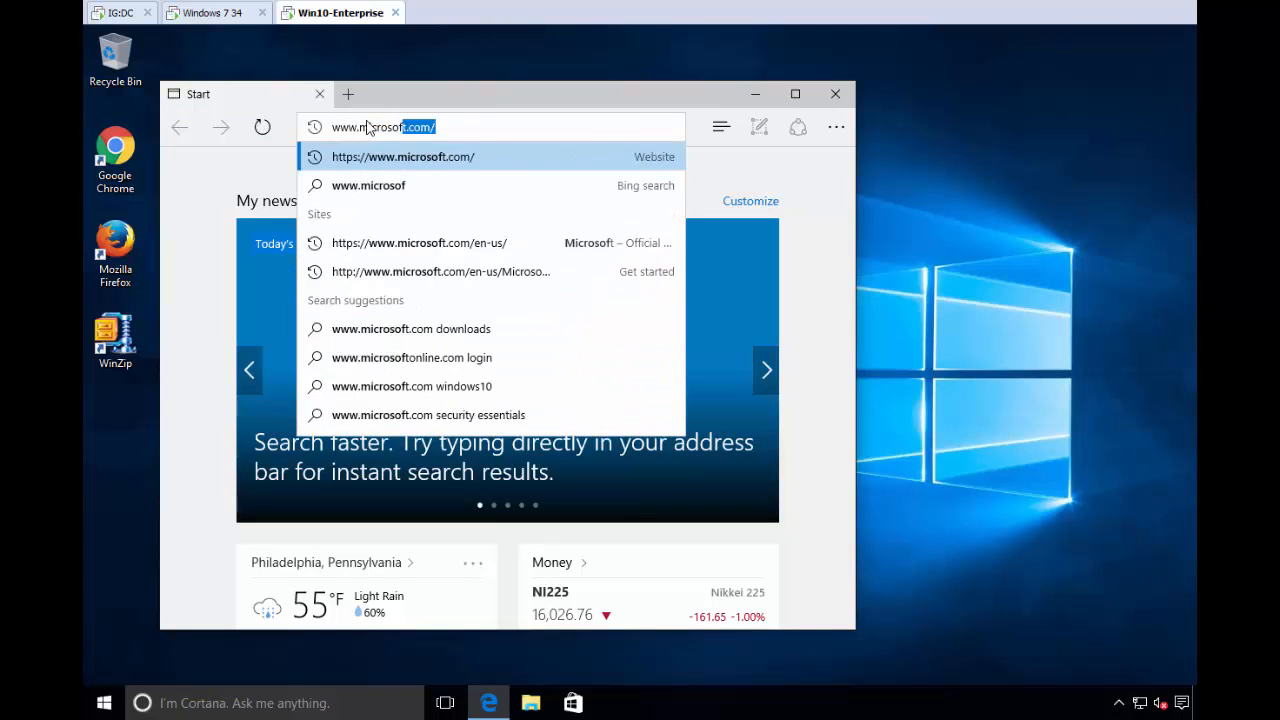
{"action": "key", "text": "Return"}
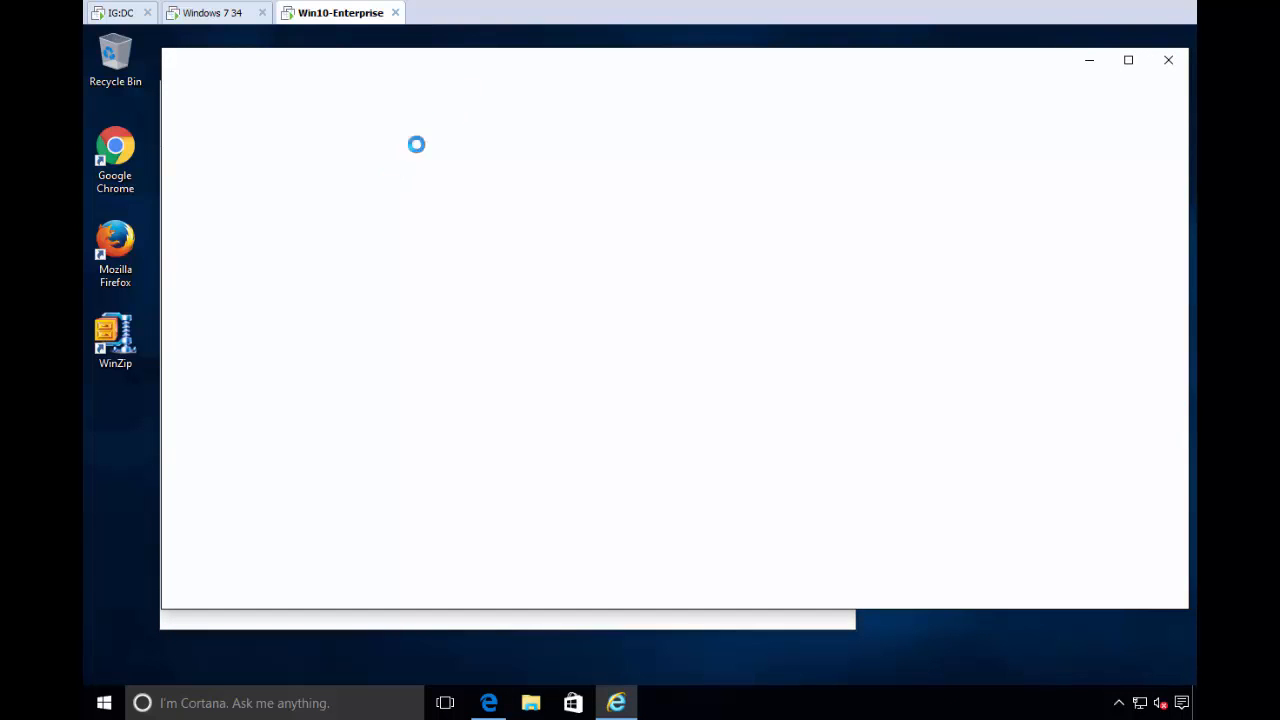
{"action": "left_click_drag", "start_coordinate": [517, 59], "coordinate": [600, 322]}
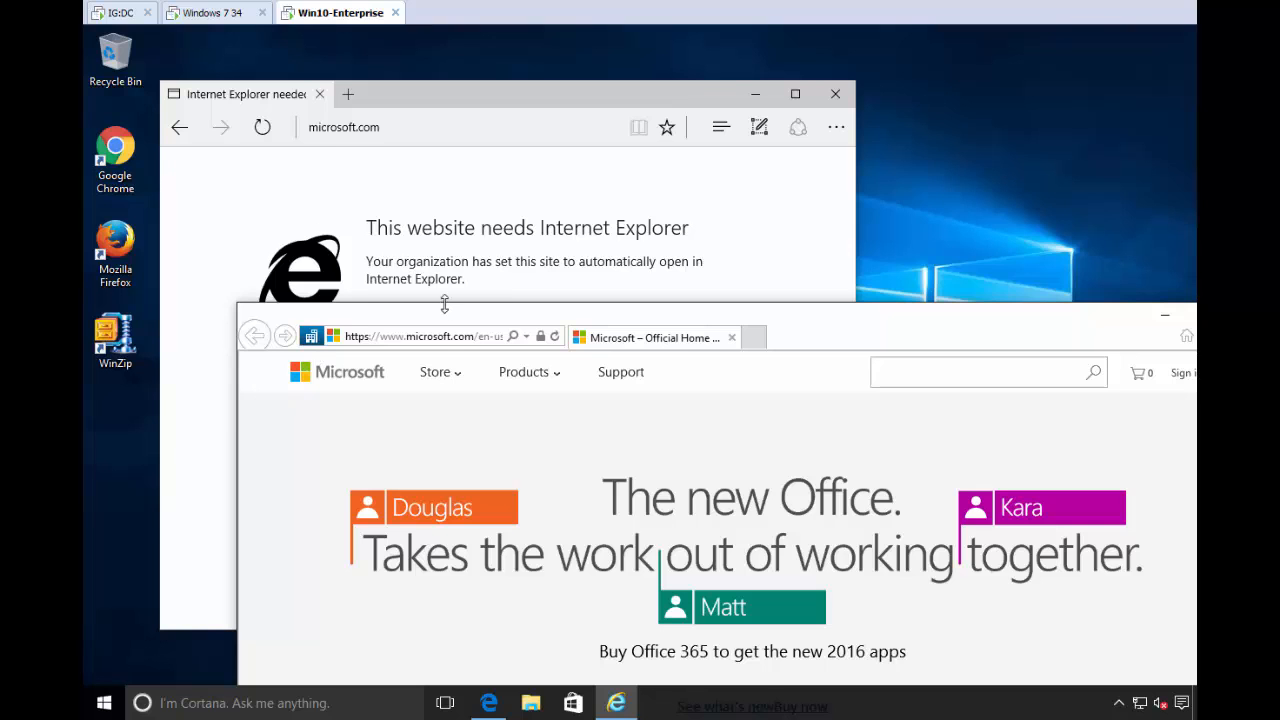
{"action": "left_click_drag", "start_coordinate": [466, 320], "coordinate": [406, 162]}
{"action": "left_click", "coordinate": [372, 171]}
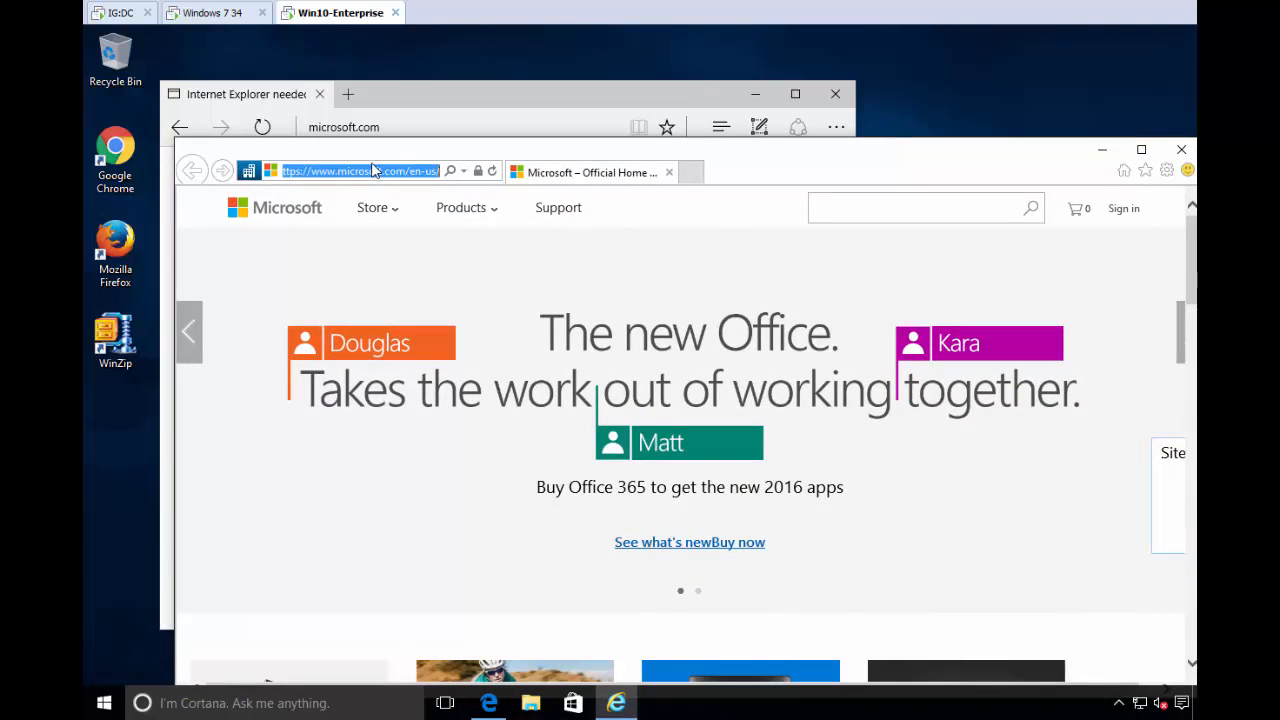
{"action": "type", "text": "www.msn"}
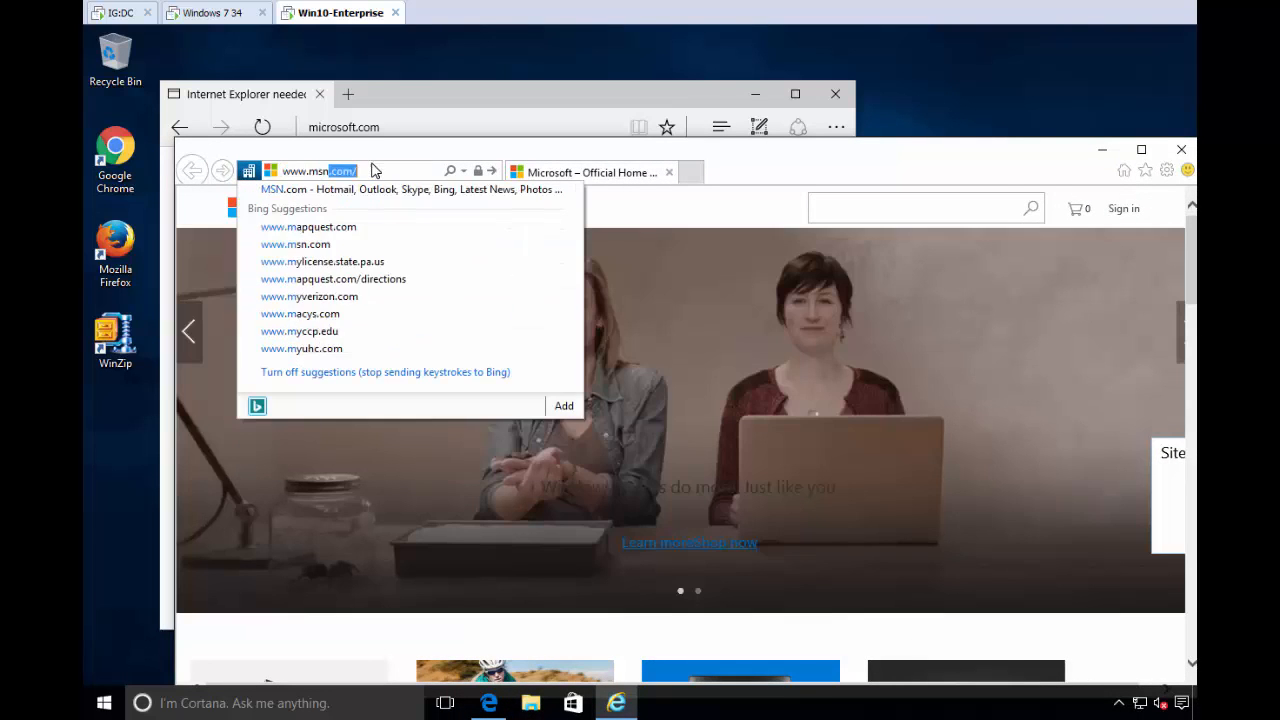
{"action": "key", "text": "Return"}
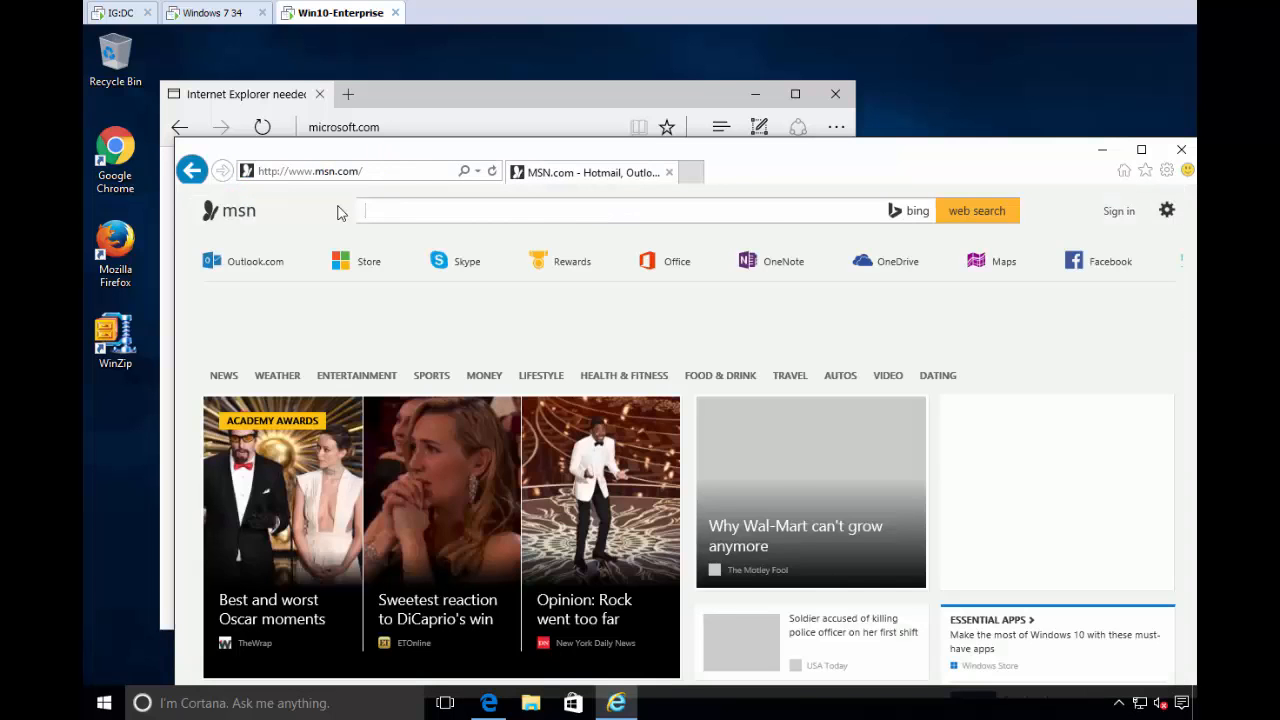
{"action": "left_click_drag", "start_coordinate": [786, 155], "coordinate": [715, 128]}
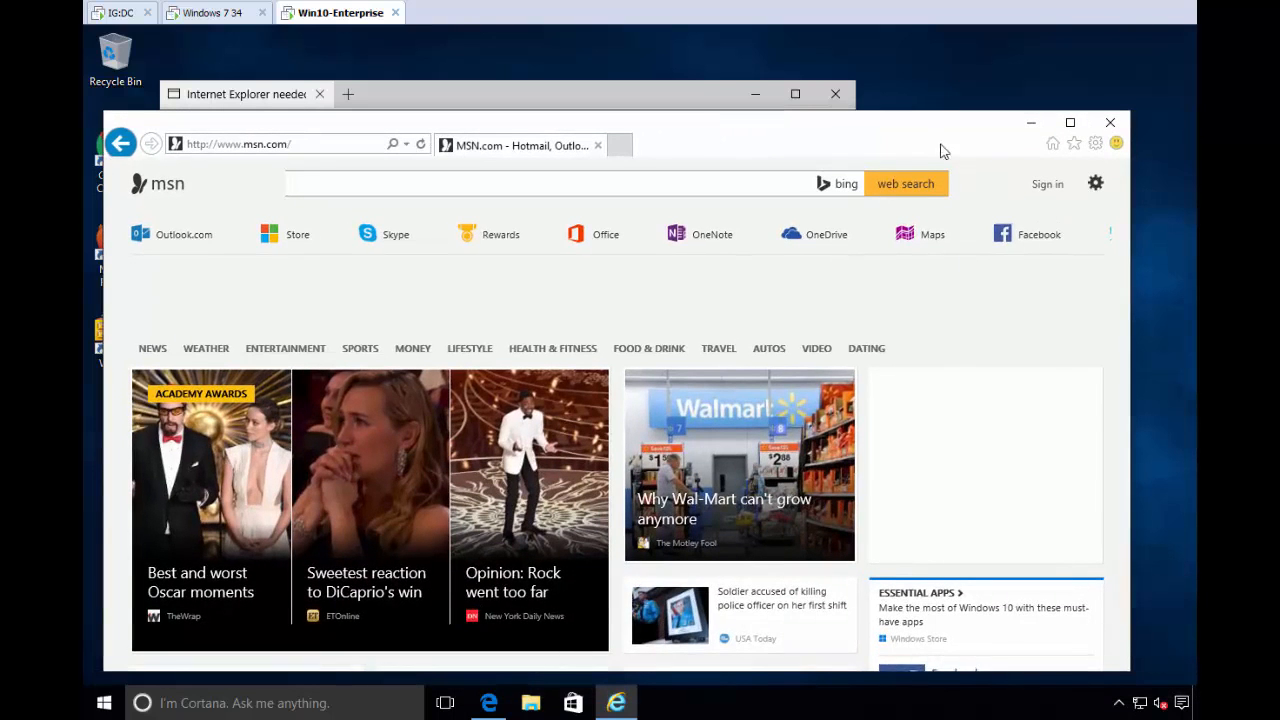
{"action": "left_click", "coordinate": [1096, 144]}
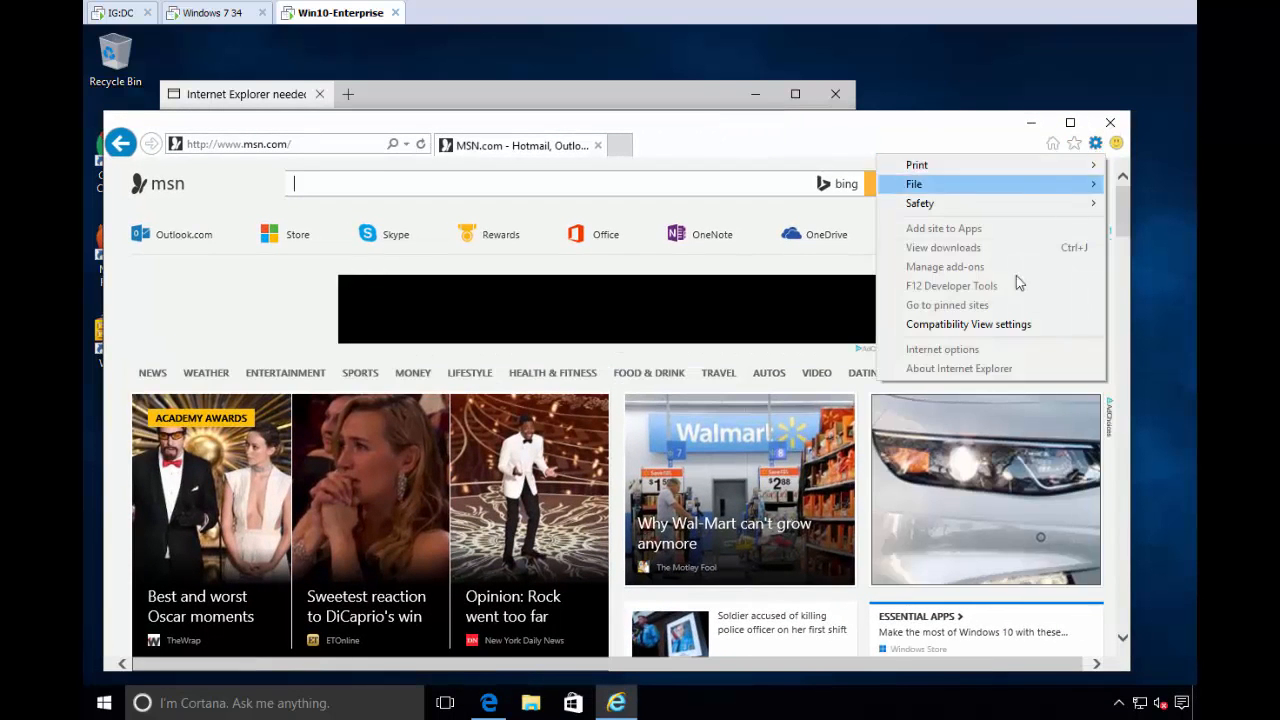
{"action": "left_click", "coordinate": [1096, 144]}
{"action": "left_click", "coordinate": [942, 368]}
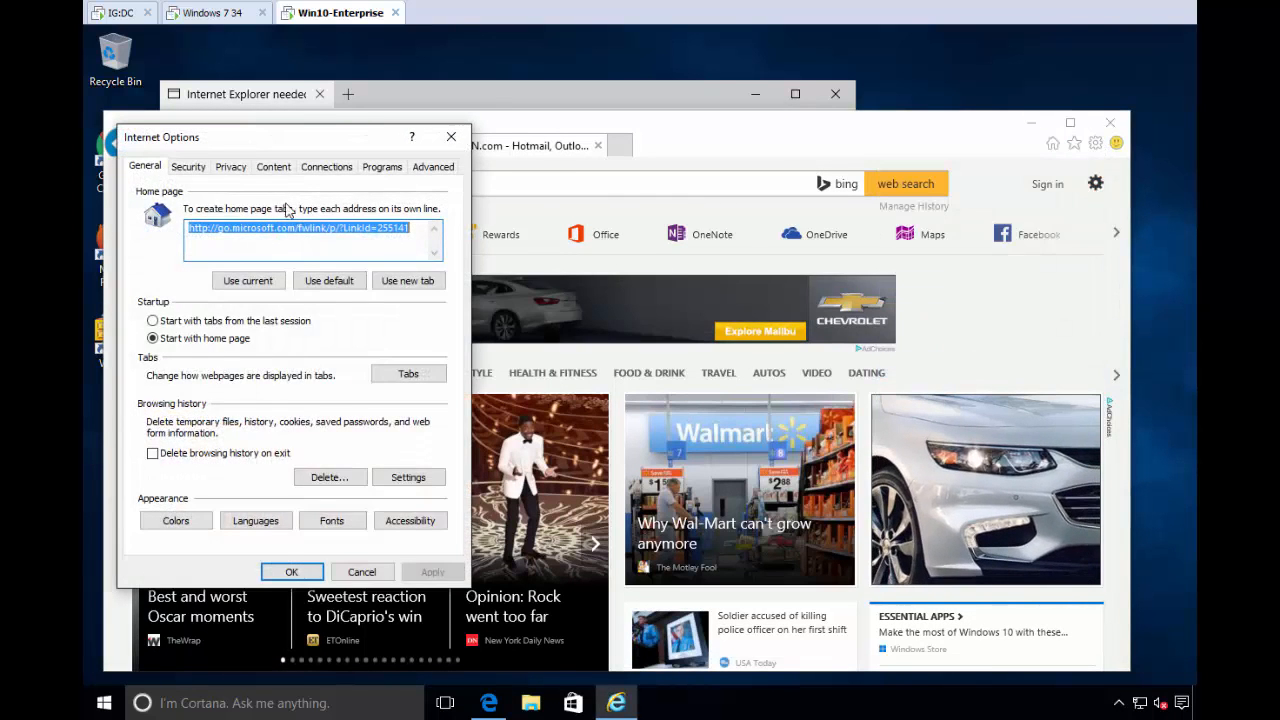
{"action": "left_click", "coordinate": [186, 168]}
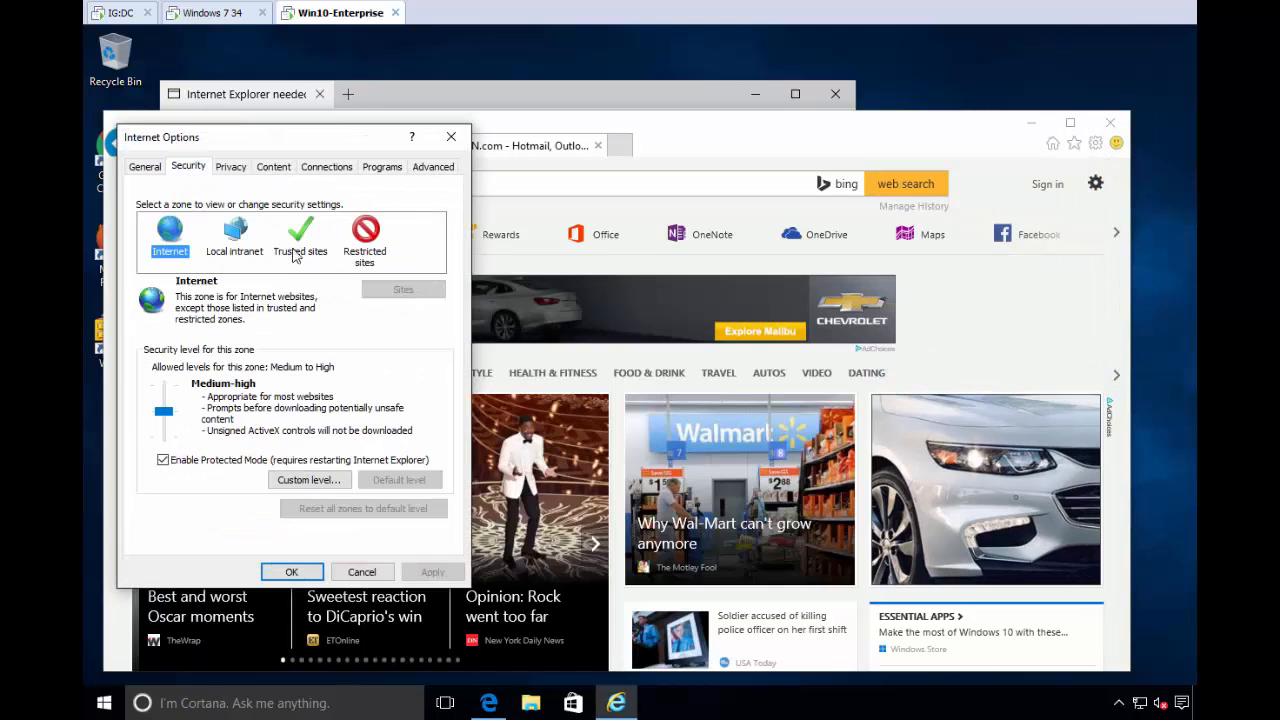
{"action": "left_click", "coordinate": [234, 250]}
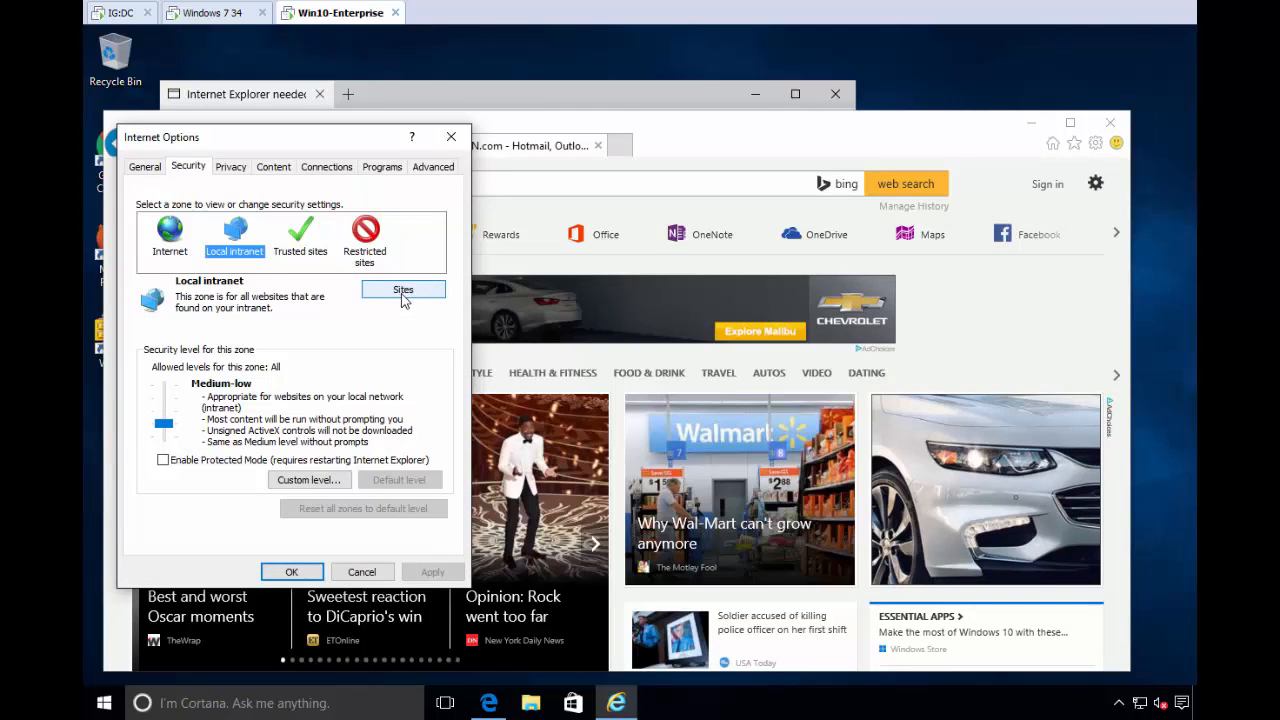
{"action": "left_click", "coordinate": [403, 292]}
{"action": "left_click", "coordinate": [290, 331]}
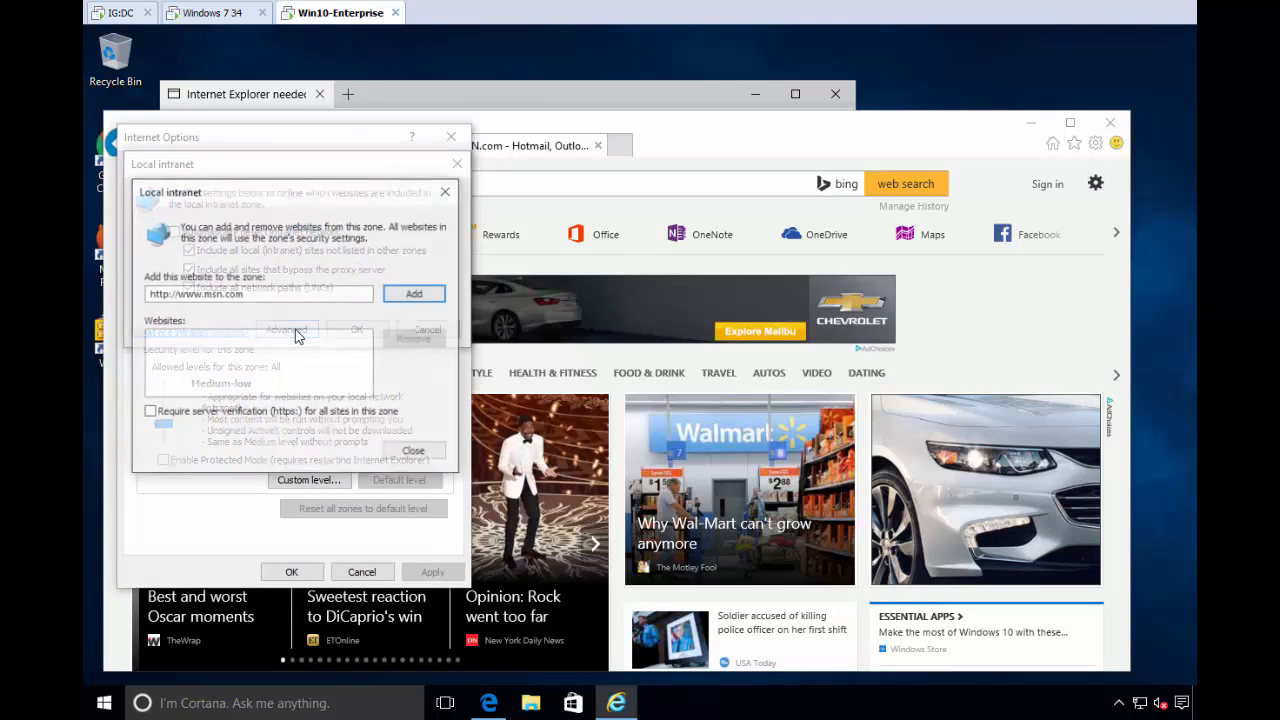
{"action": "left_click", "coordinate": [416, 298]}
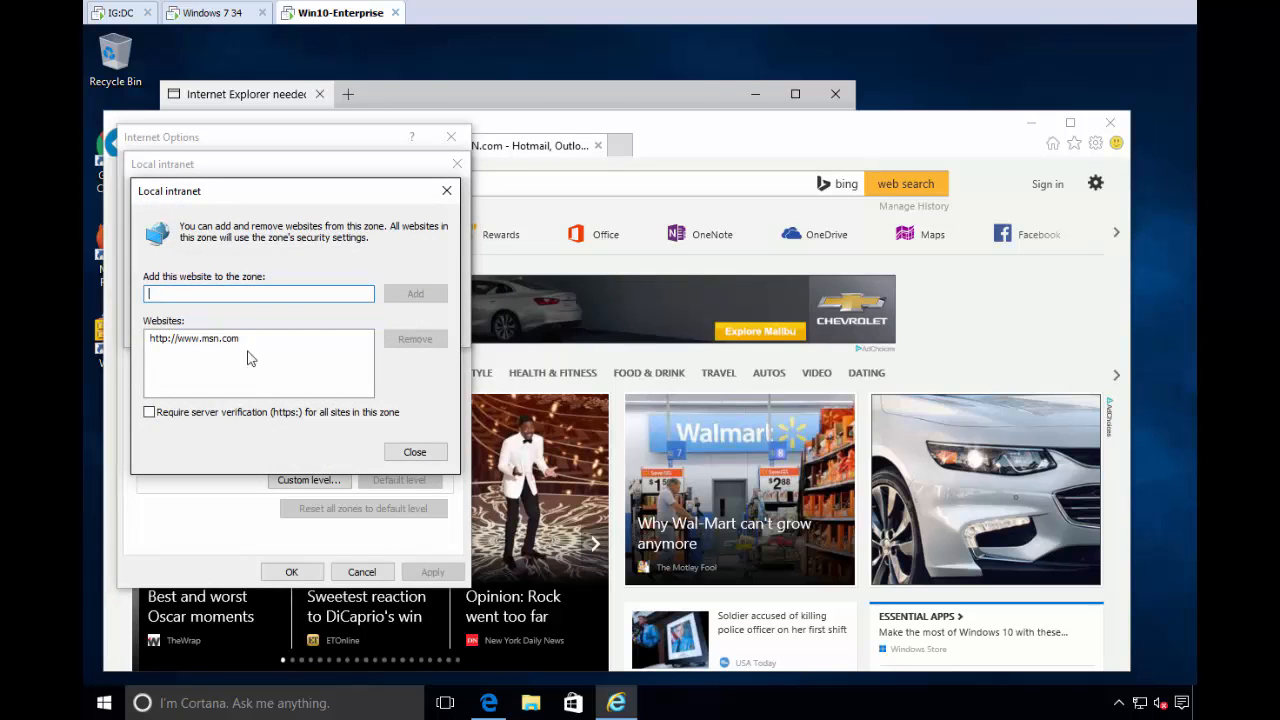
{"action": "left_click", "coordinate": [415, 453]}
{"action": "left_click", "coordinate": [352, 331]}
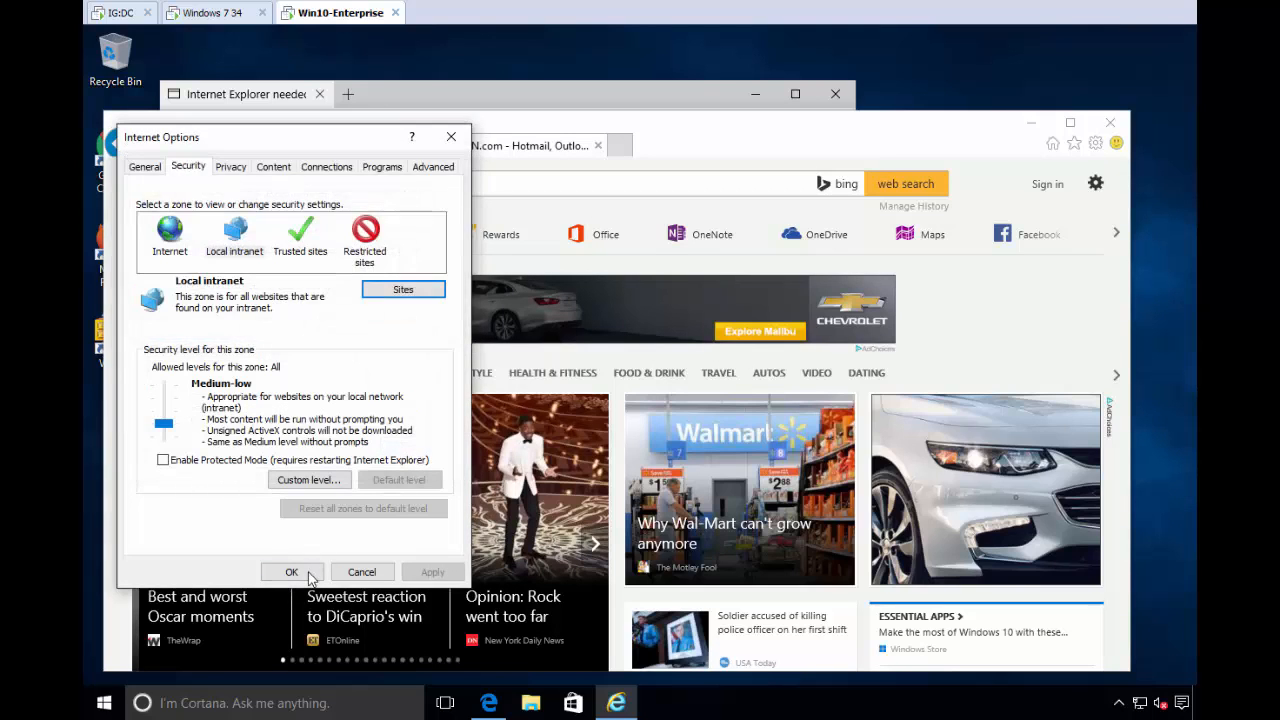
{"action": "left_click", "coordinate": [310, 578]}
{"action": "left_click", "coordinate": [1111, 122]}
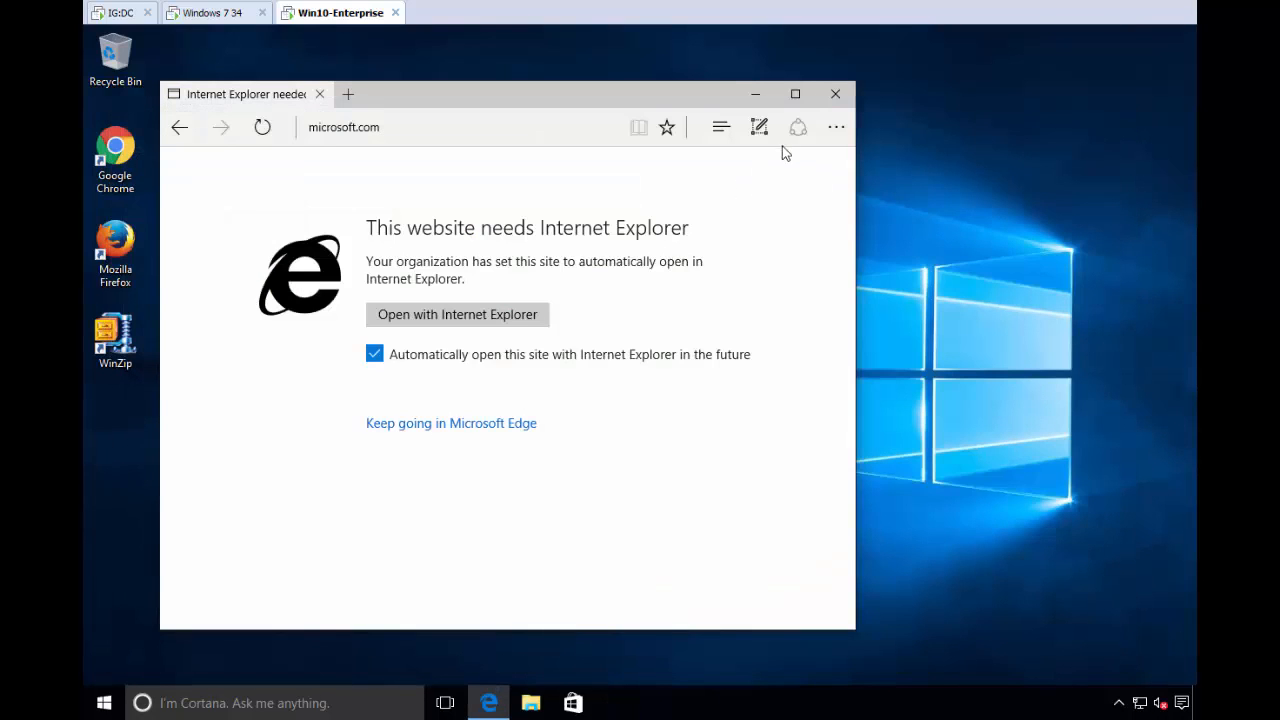
{"action": "left_click", "coordinate": [385, 127]}
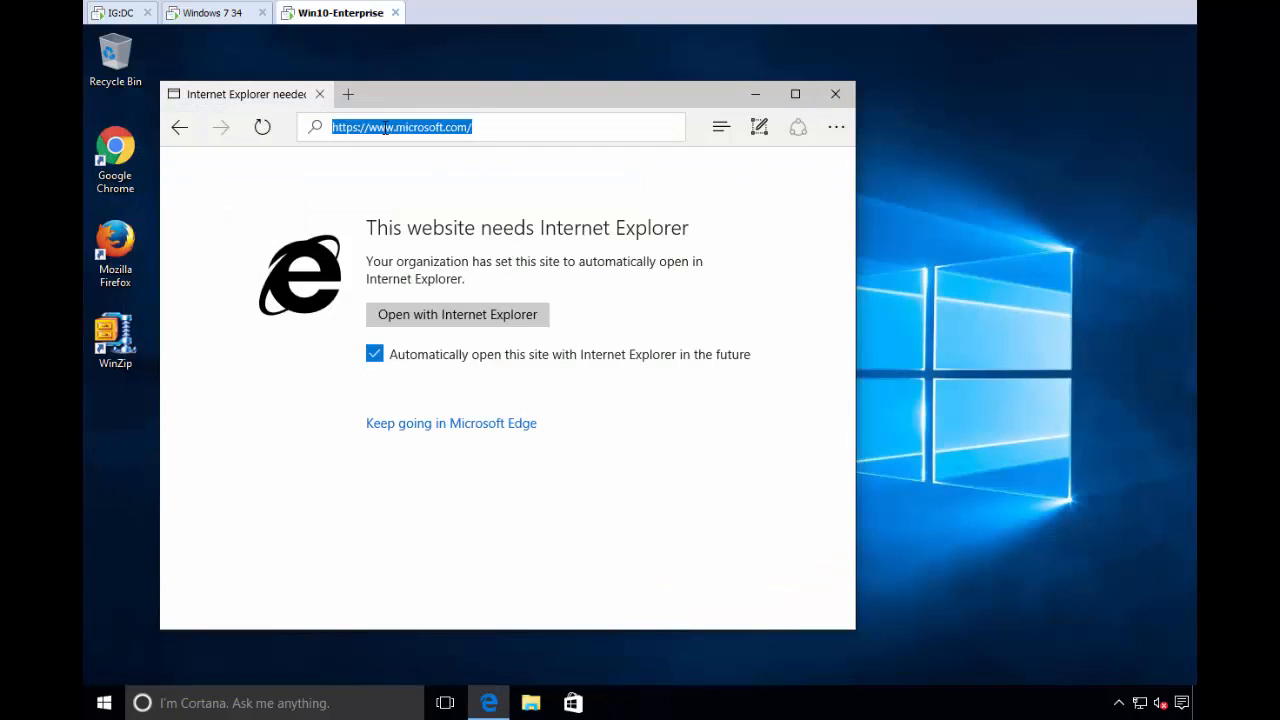
{"action": "type", "text": "www.msn.com"}
{"action": "key", "text": "Return"}
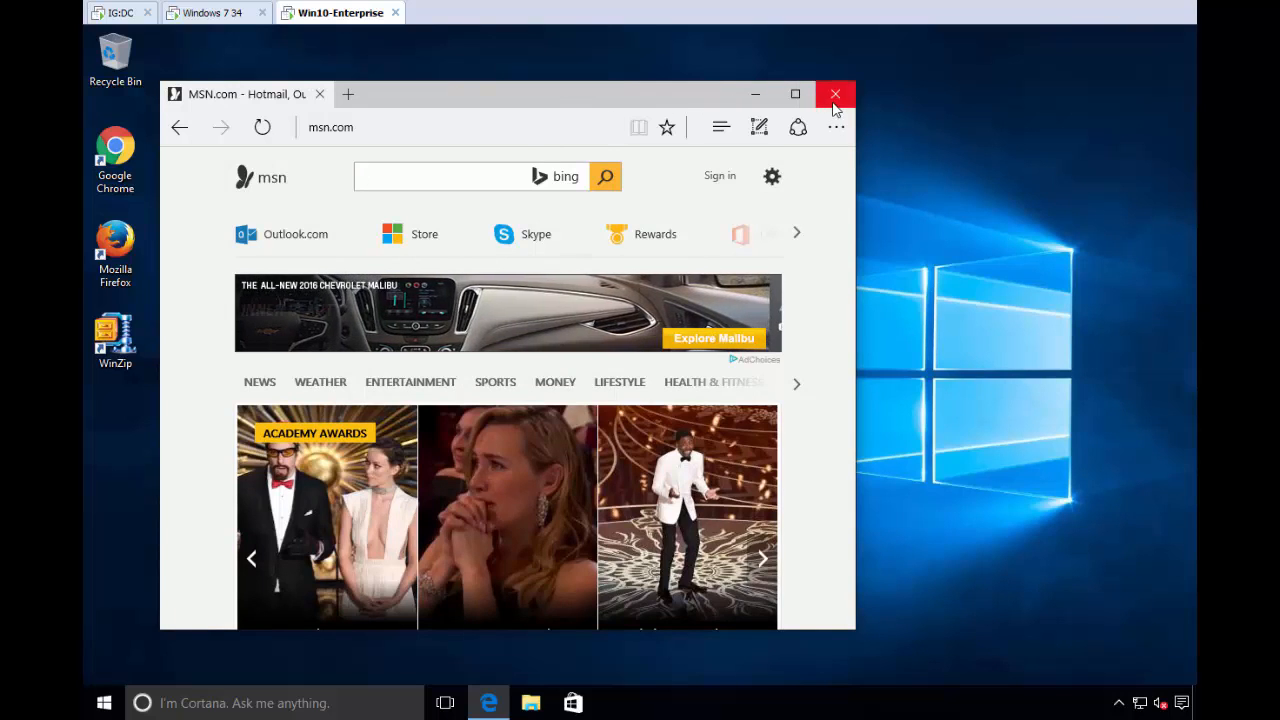
{"action": "left_click", "coordinate": [835, 96]}
- On the IG:DC machine, add an enabled "All intranet to IE" policy to the West Sales collection
{"action": "left_click", "coordinate": [115, 13]}
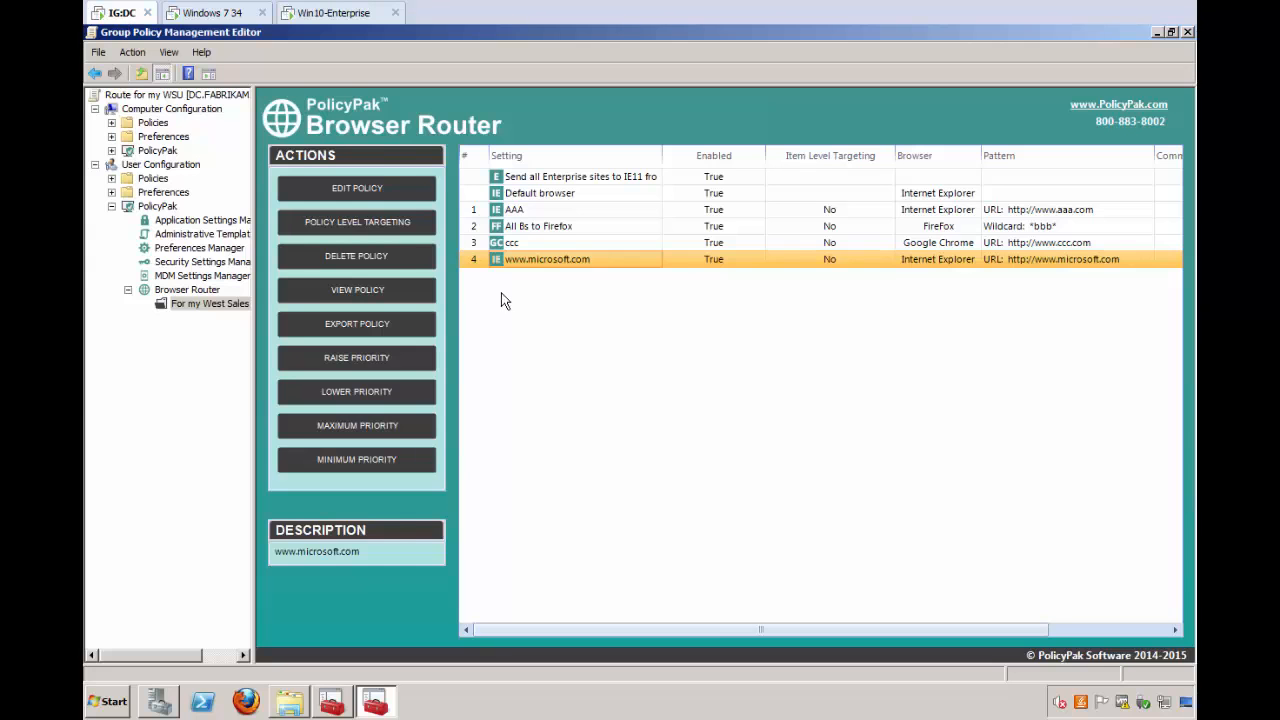
{"action": "right_click", "coordinate": [502, 295]}
{"action": "mouse_move", "coordinate": [530, 304]}
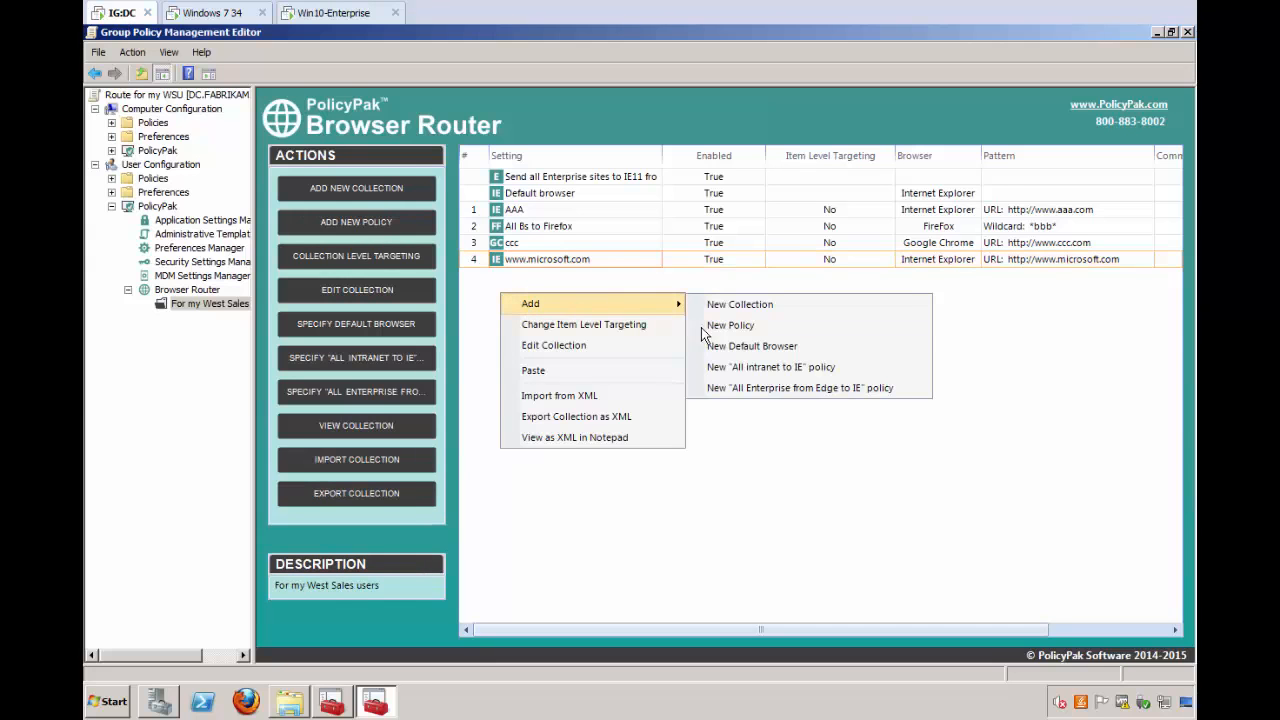
{"action": "left_click", "coordinate": [850, 367]}
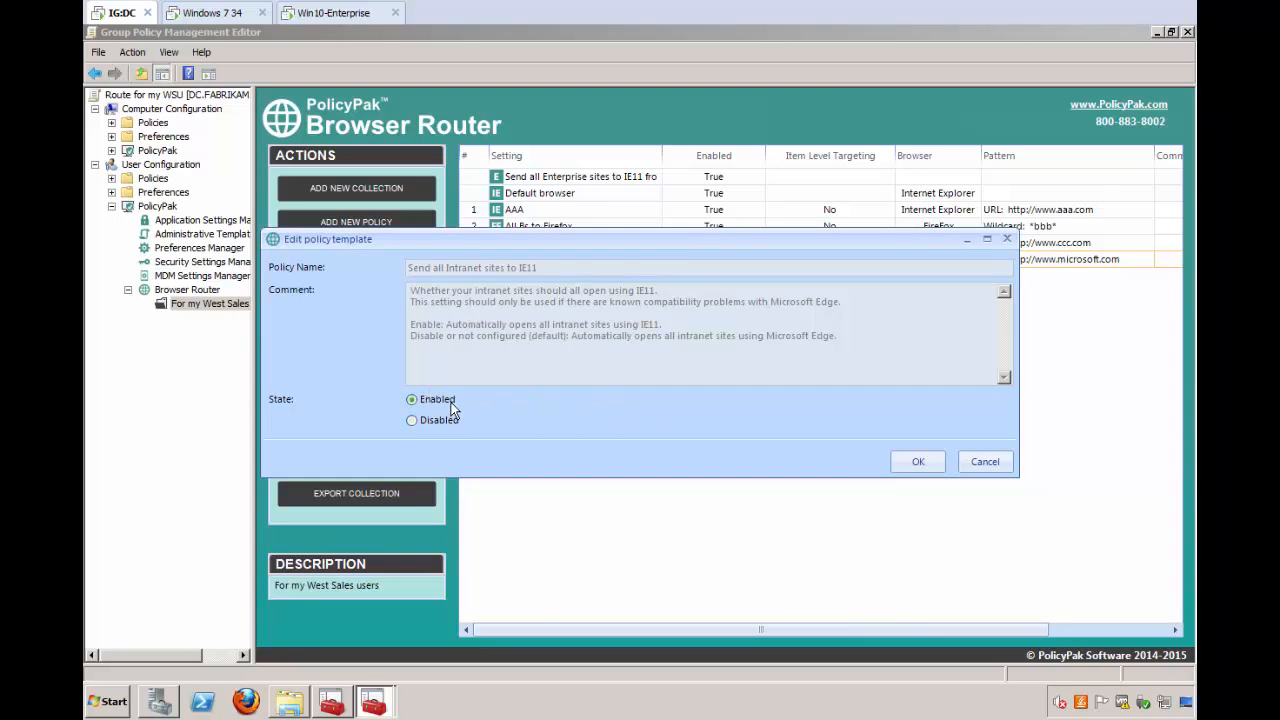
{"action": "left_click", "coordinate": [919, 462]}
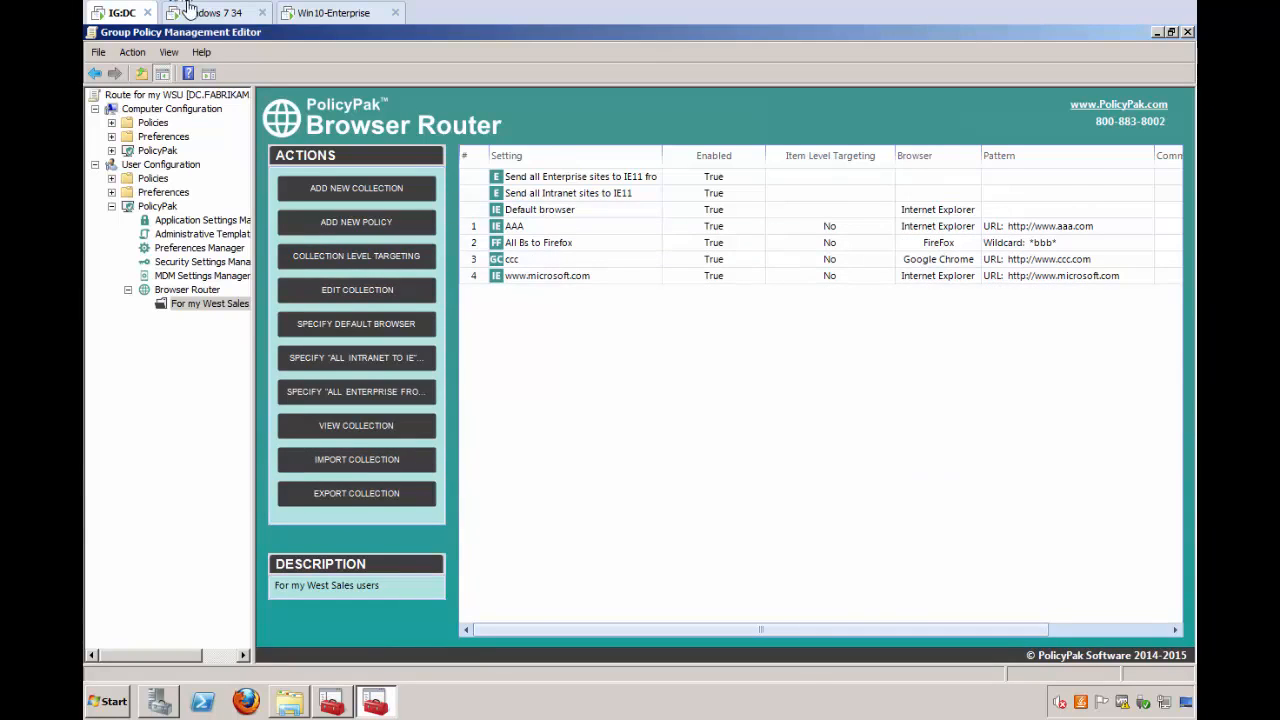
- On the Win10-Enterprise machine, open a Command Prompt, run gpupdate, and close the window
{"action": "left_click", "coordinate": [340, 13]}
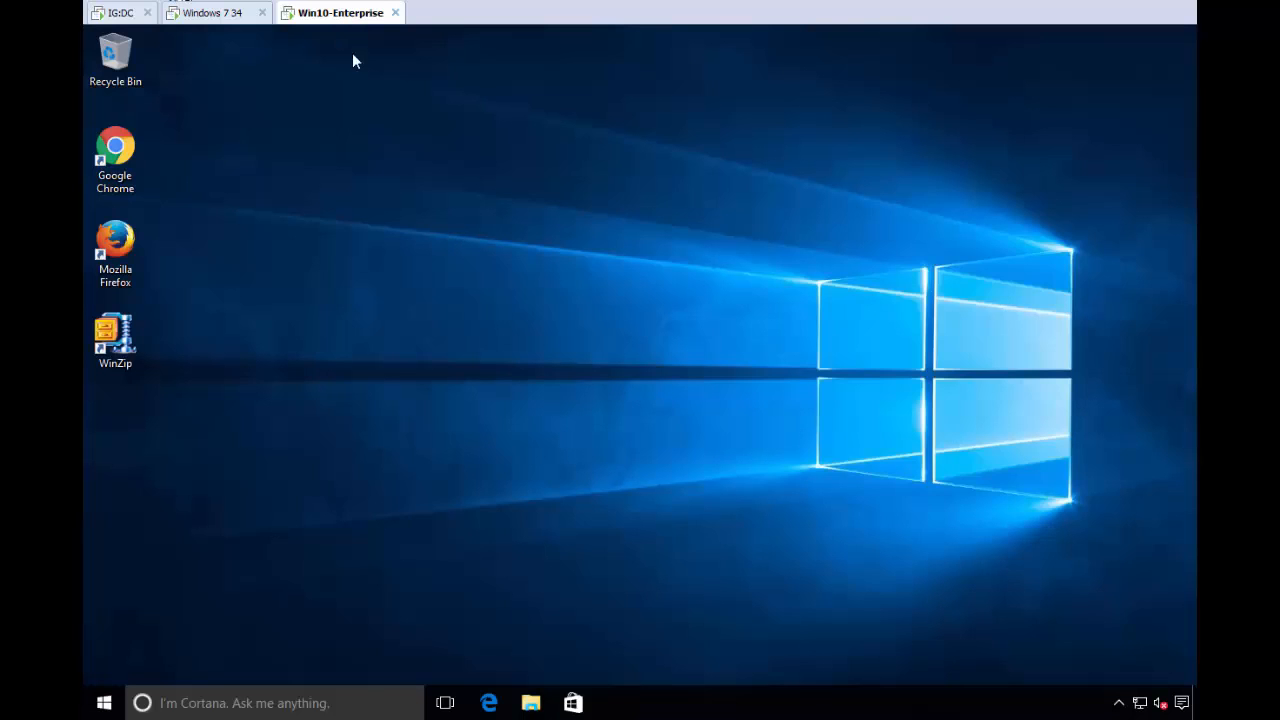
{"action": "key", "text": "super"}
{"action": "type", "text": "cmd"}
{"action": "key", "text": "Return"}
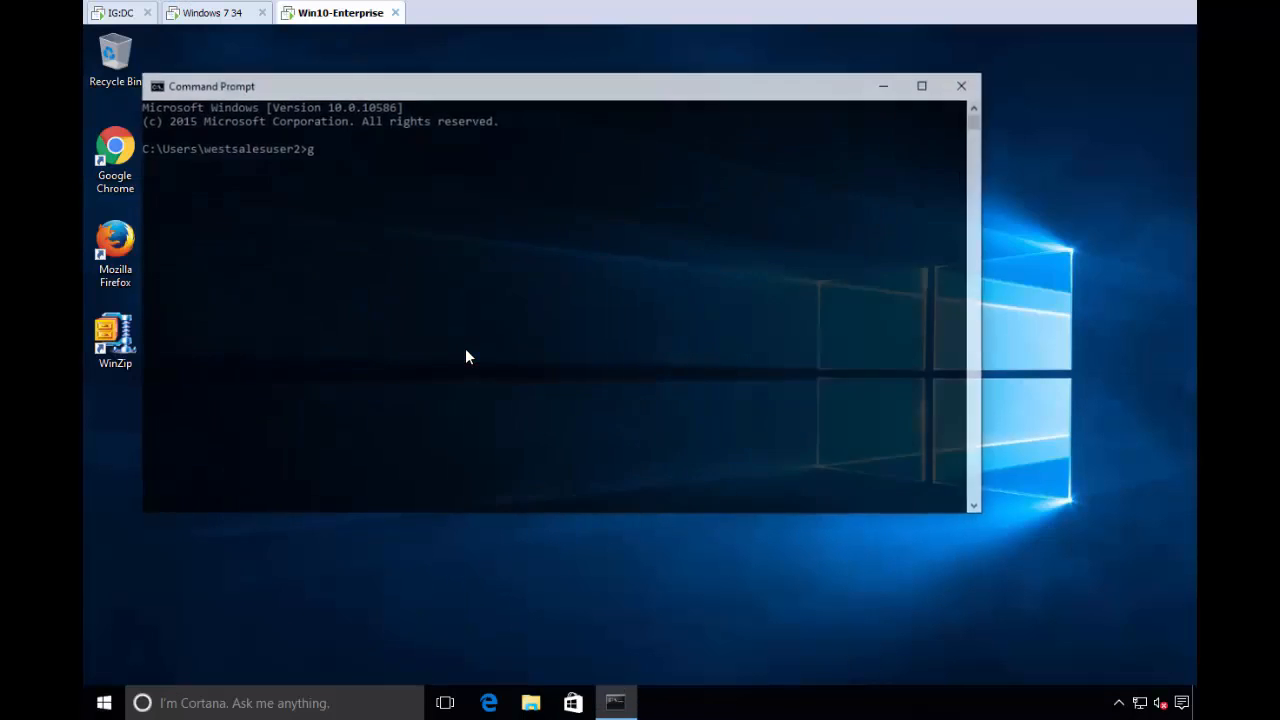
{"action": "type", "text": "gpupdate"}
{"action": "key", "text": "Return"}
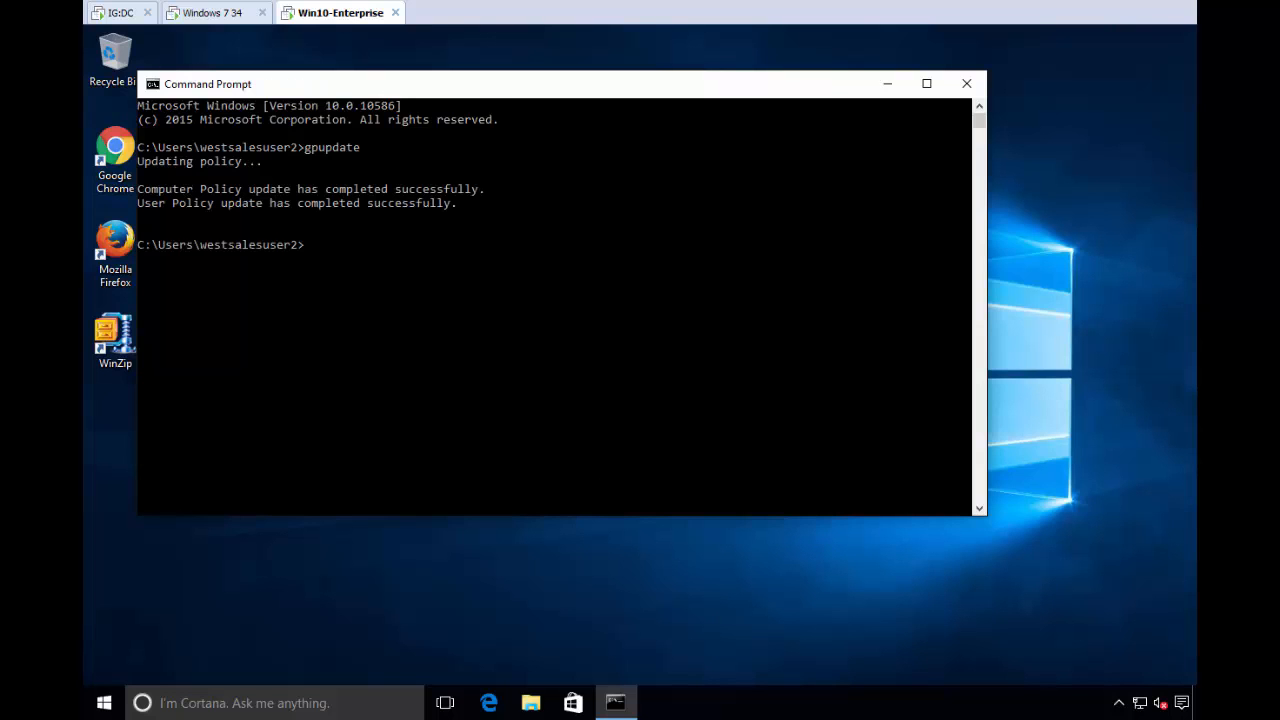
{"action": "left_click", "coordinate": [967, 83]}
{"action": "left_click", "coordinate": [491, 707]}
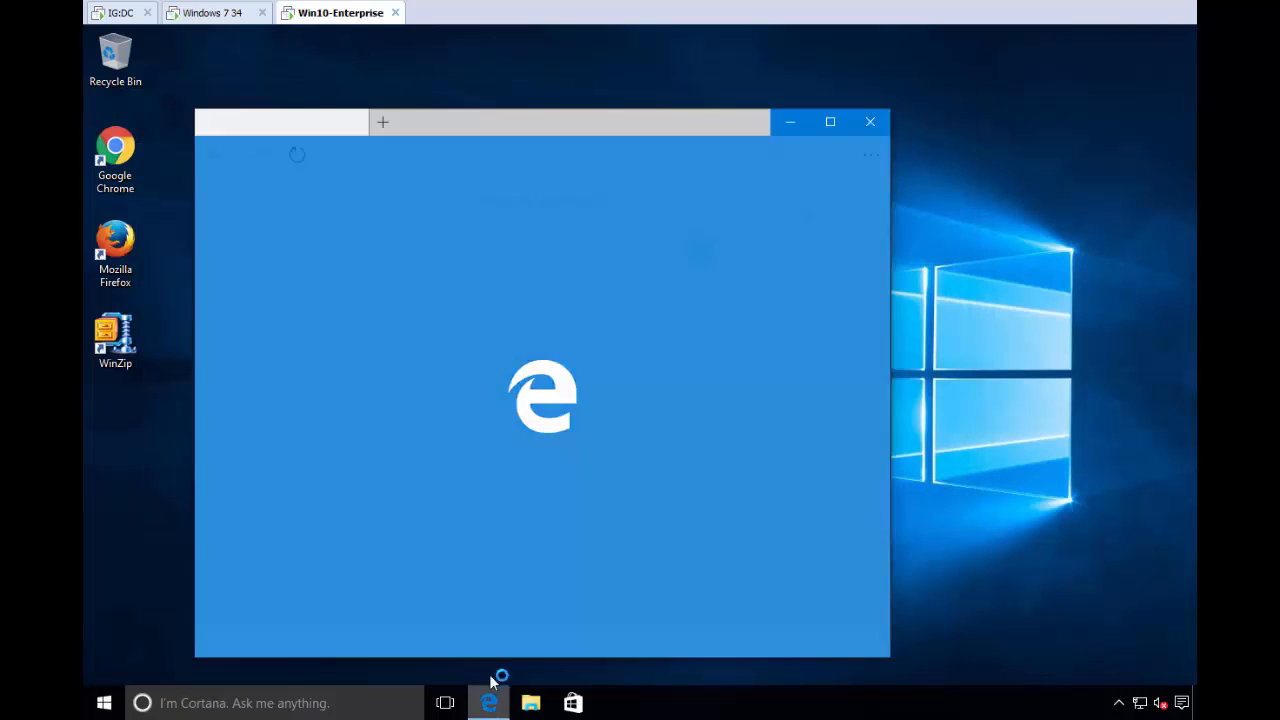
{"action": "left_click", "coordinate": [377, 155]}
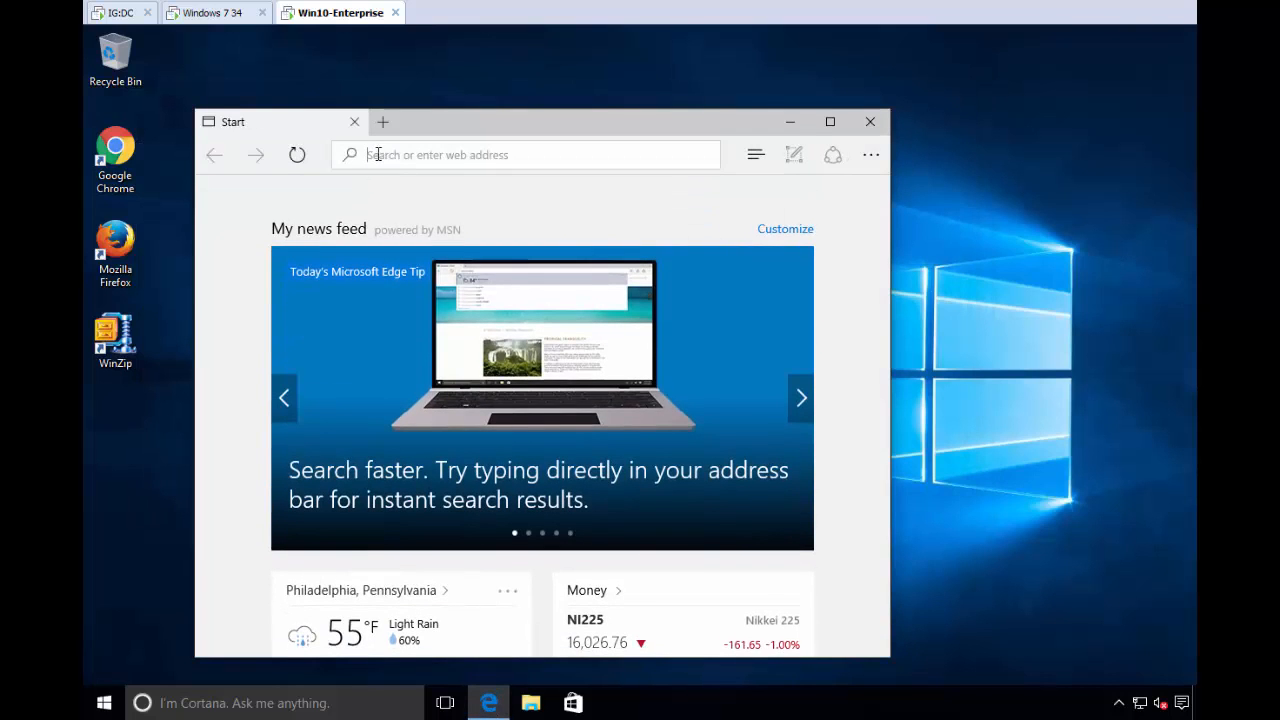
{"action": "type", "text": "w"}
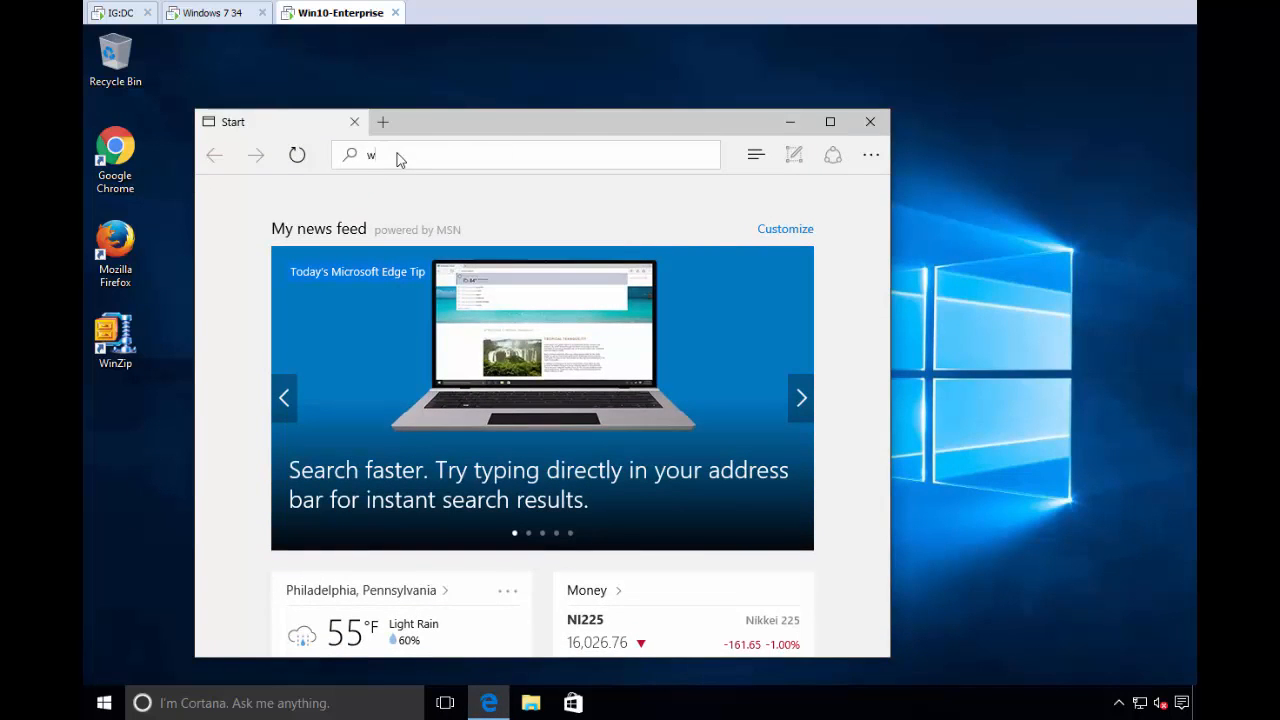
{"action": "type", "text": "ww.msn.com"}
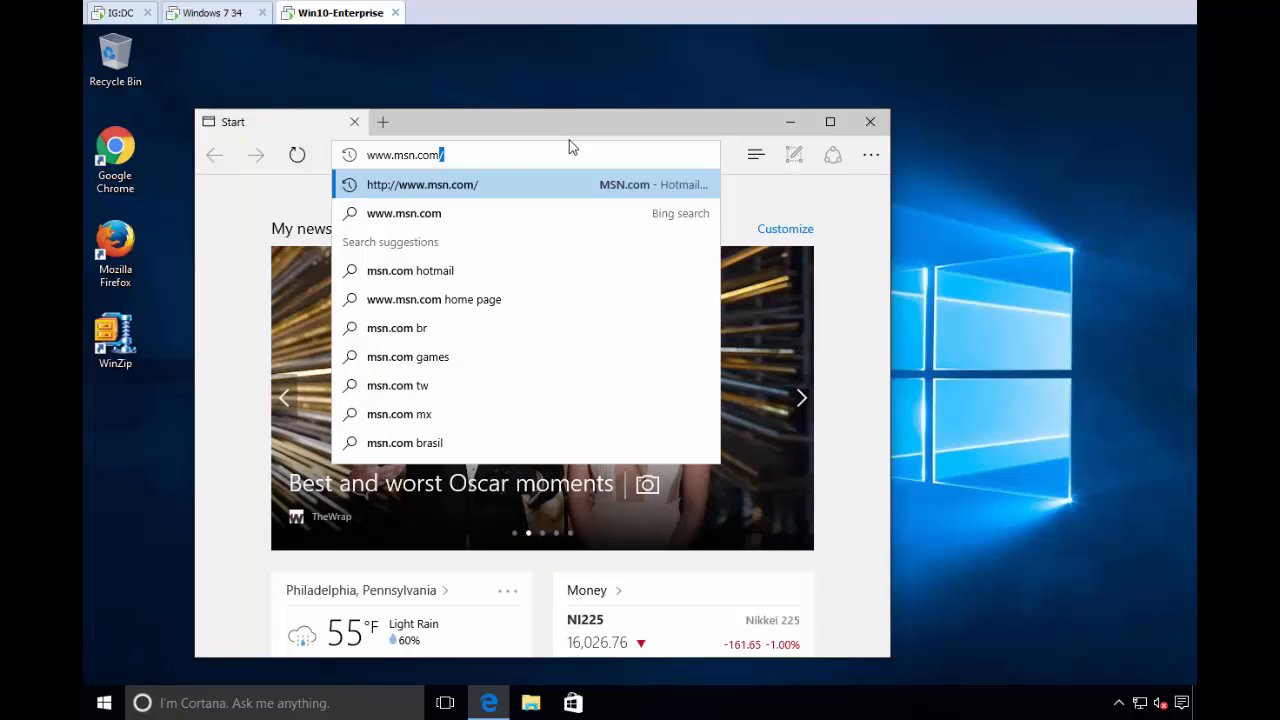
{"action": "key", "text": "Return"}
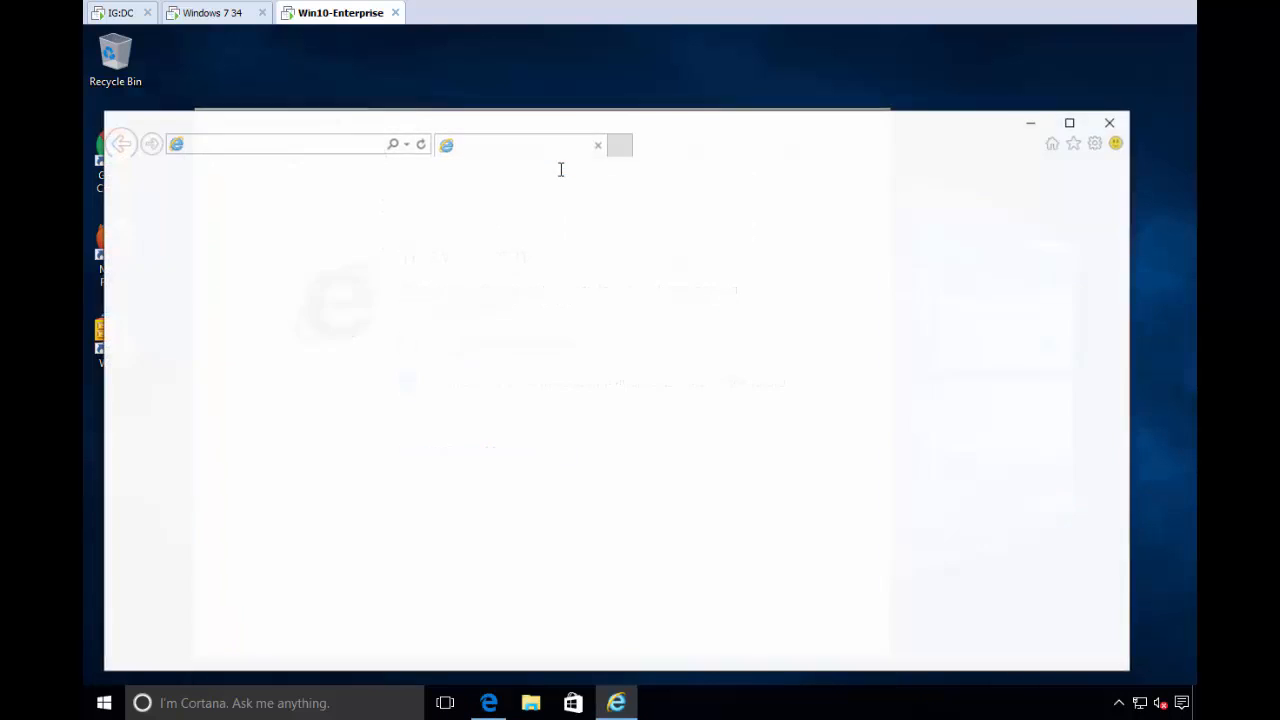
{"action": "left_click_drag", "start_coordinate": [665, 163], "coordinate": [849, 272]}
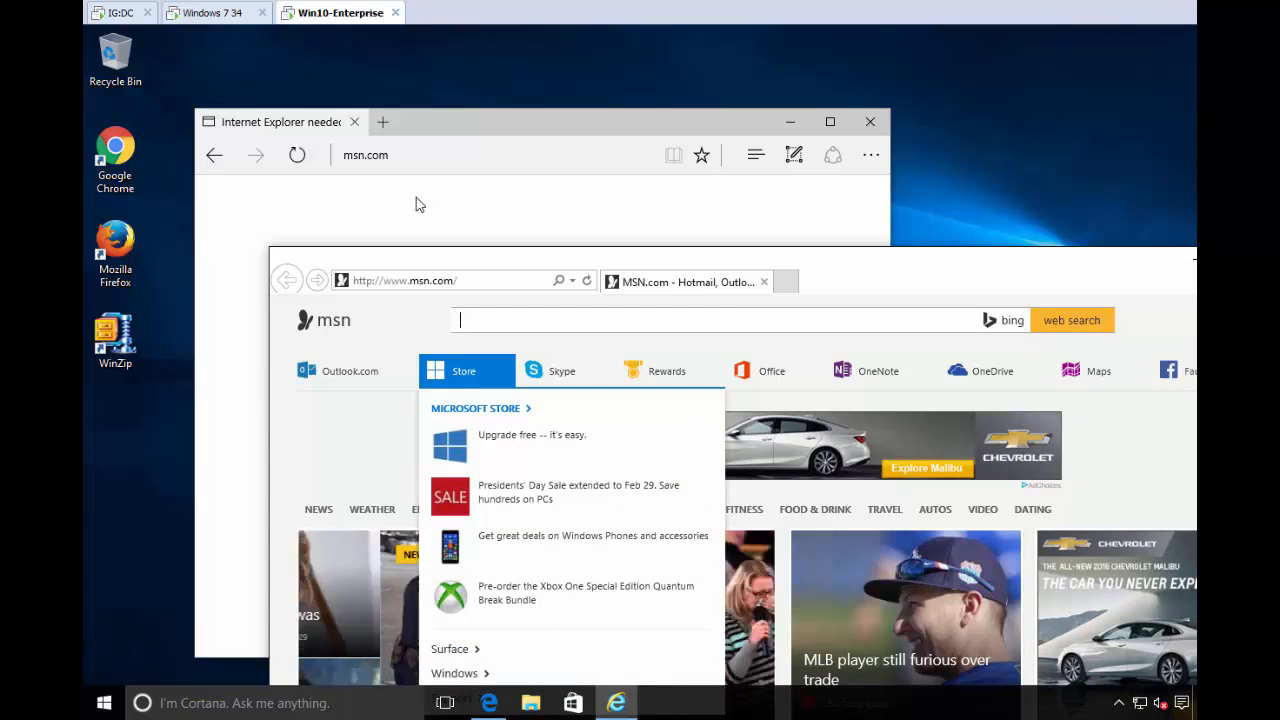
{"action": "left_click", "coordinate": [118, 13]}
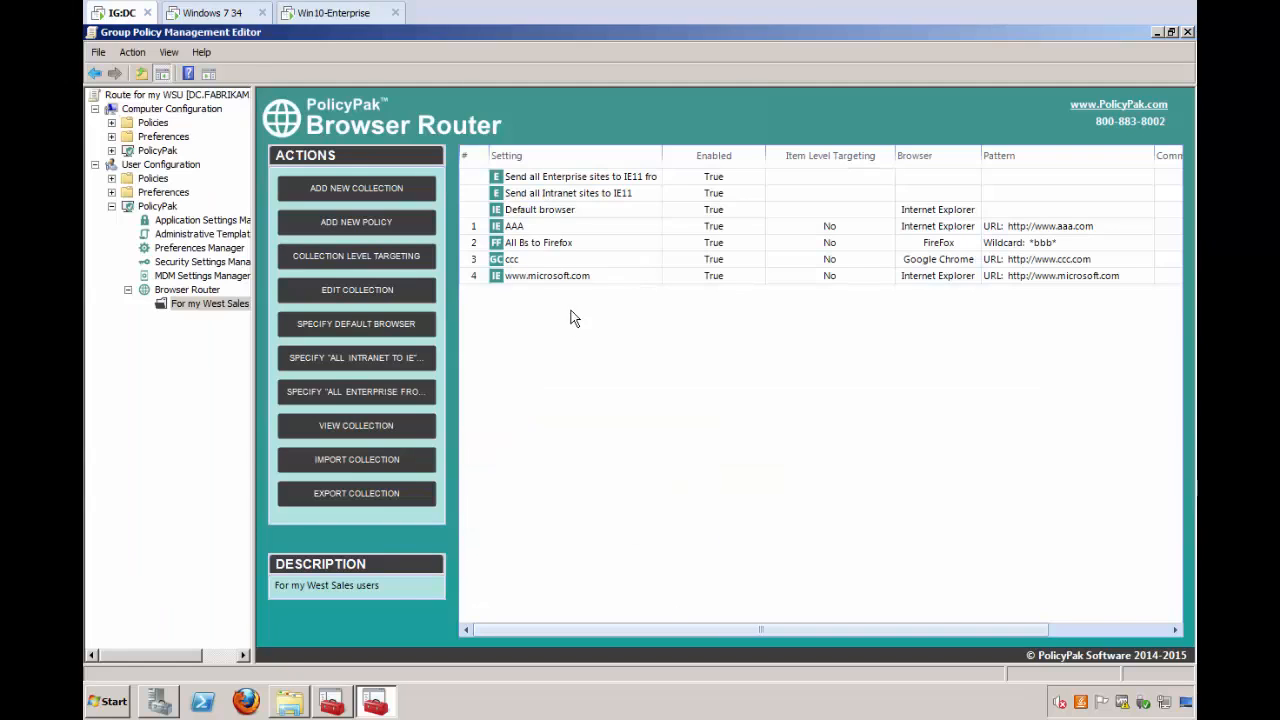
{"action": "right_click", "coordinate": [530, 327]}
{"action": "mouse_move", "coordinate": [550, 330]}
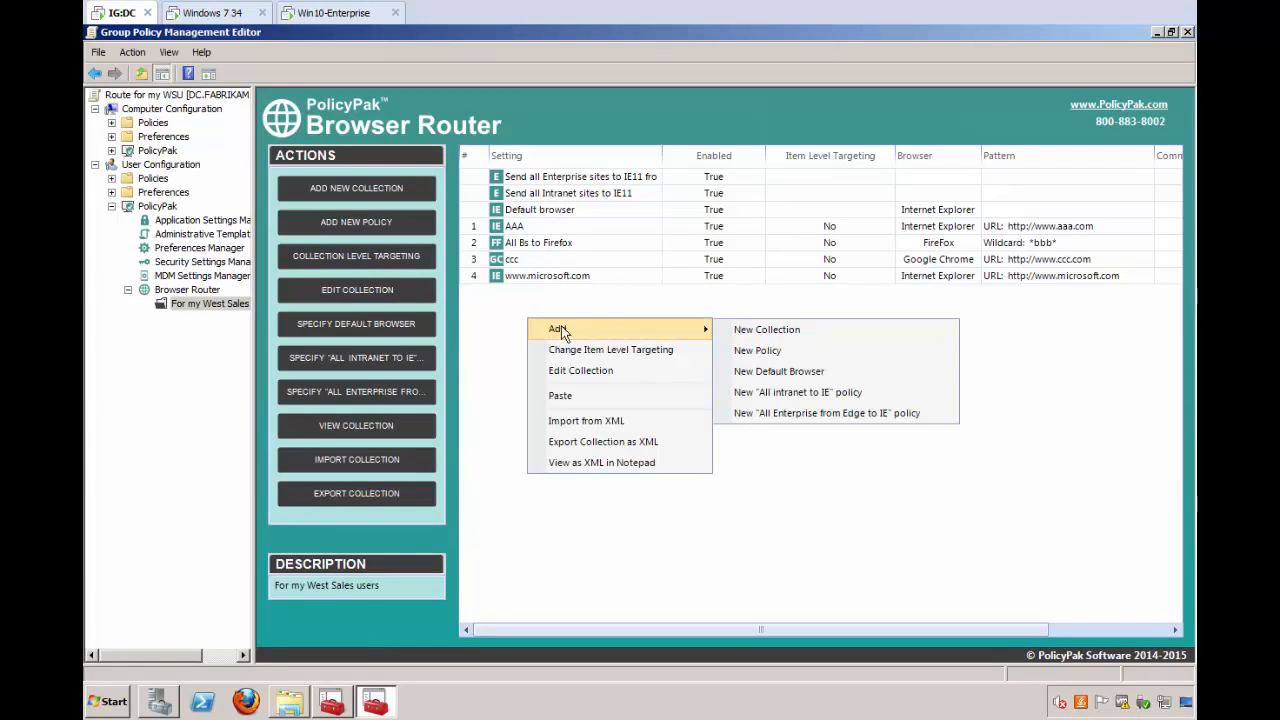
{"action": "left_click", "coordinate": [770, 352]}
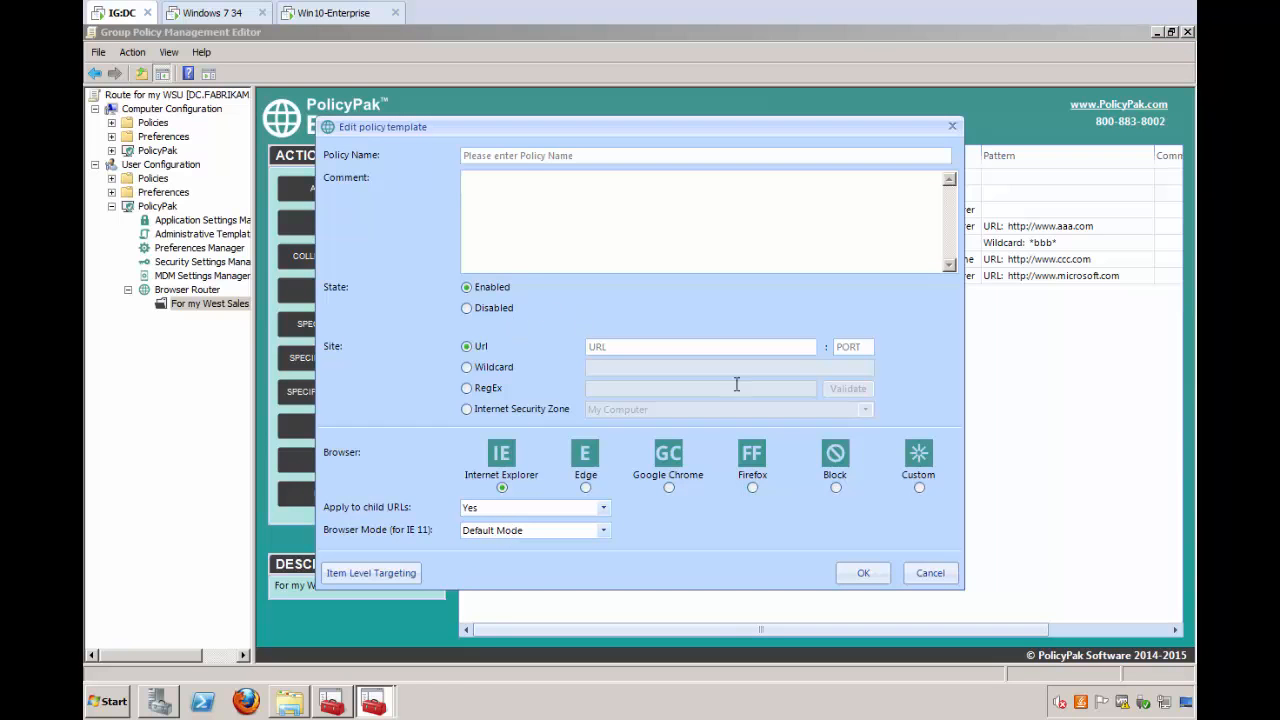
{"action": "left_click", "coordinate": [930, 573]}
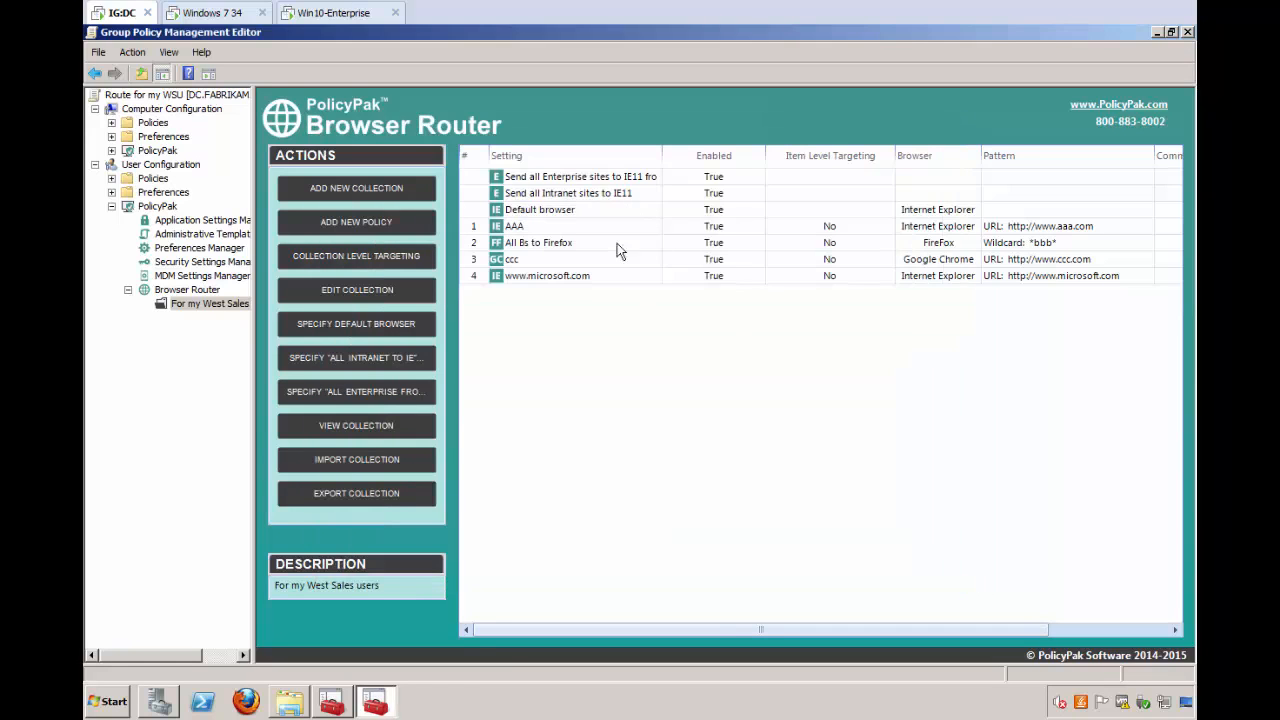